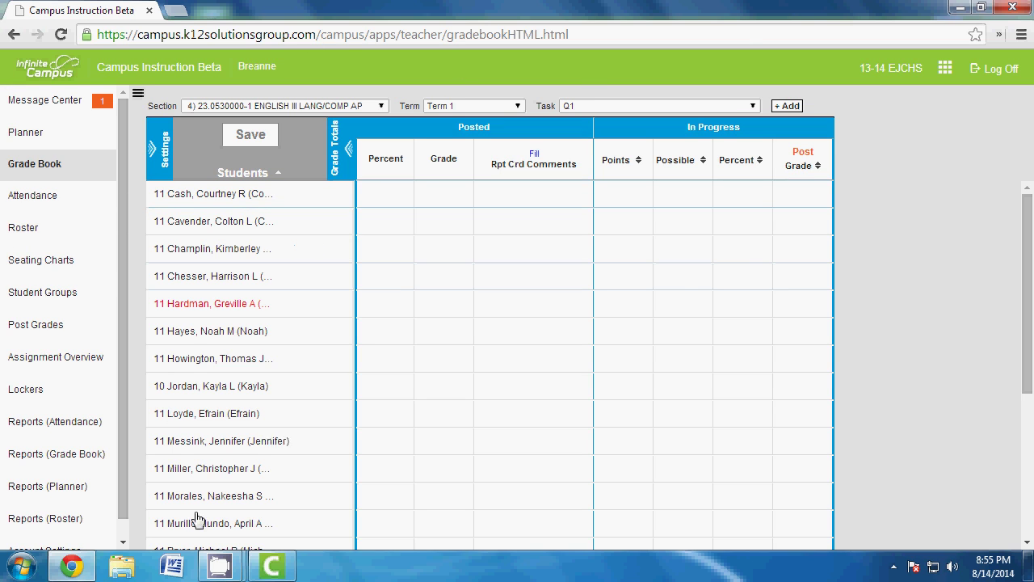
# Switch to Infinite Campus District Edition, show the application links including Campus Instruction Beta, and return to the Grade Book in Chrome
pyautogui.click(278, 572)
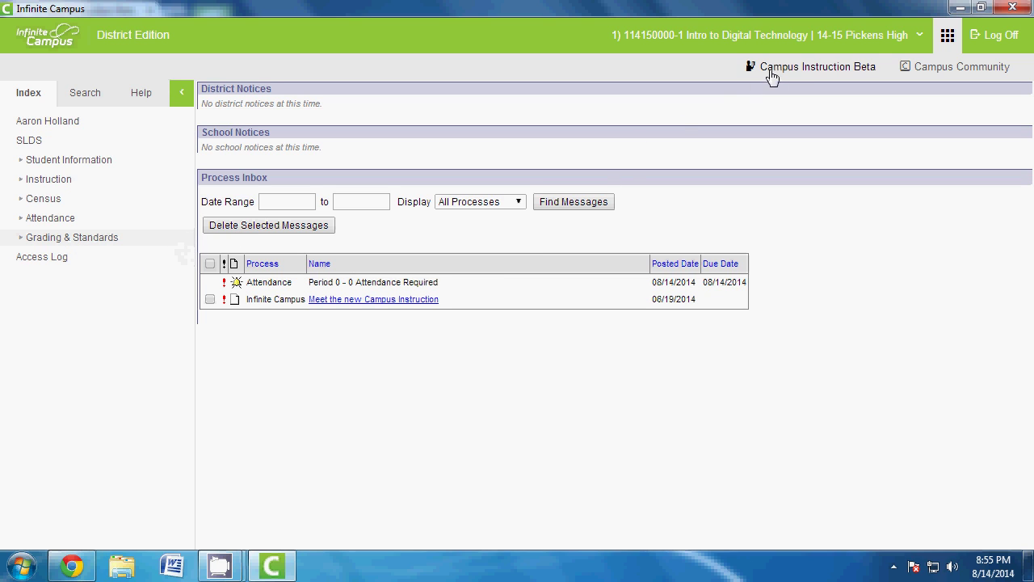
pyautogui.click(937, 38)
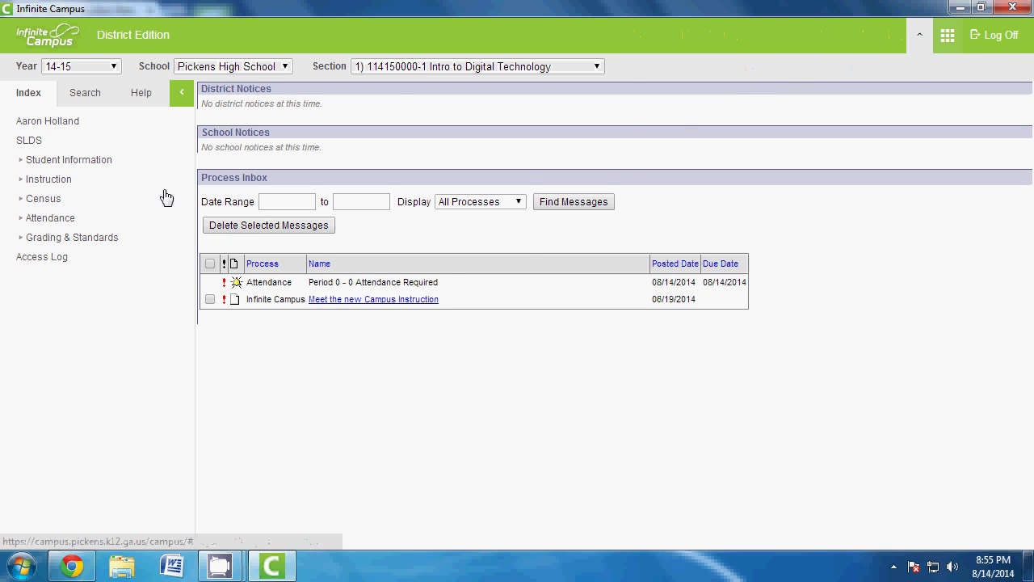
pyautogui.click(946, 39)
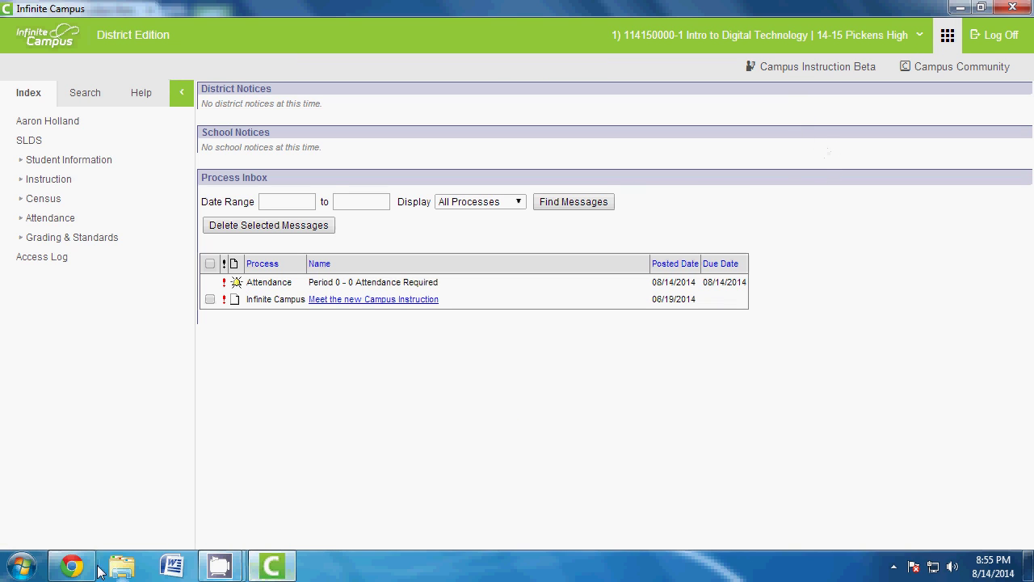
pyautogui.click(71, 566)
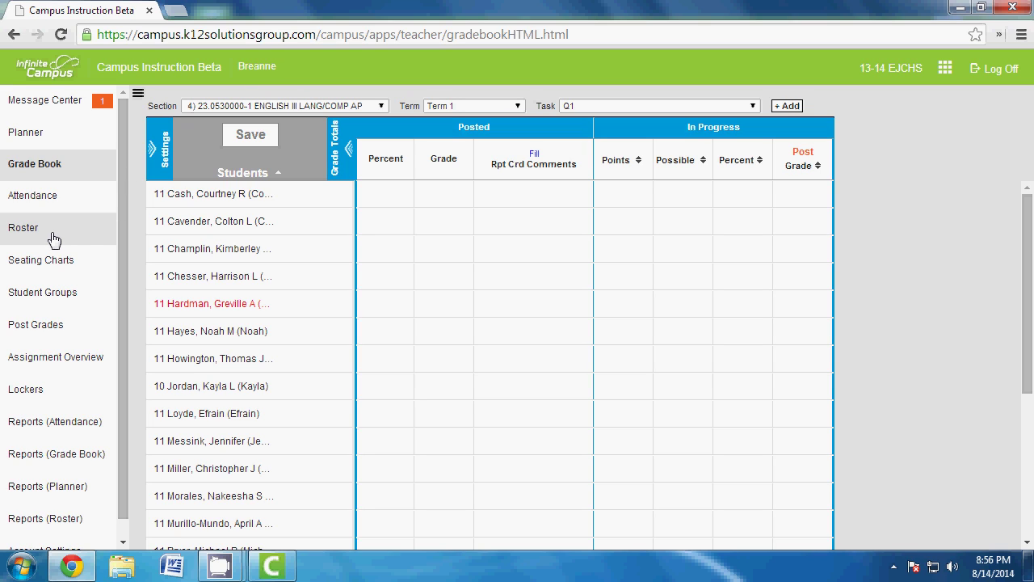
# Open the grade calculation options from the Grade Book settings and process the section's required records
pyautogui.click(164, 152)
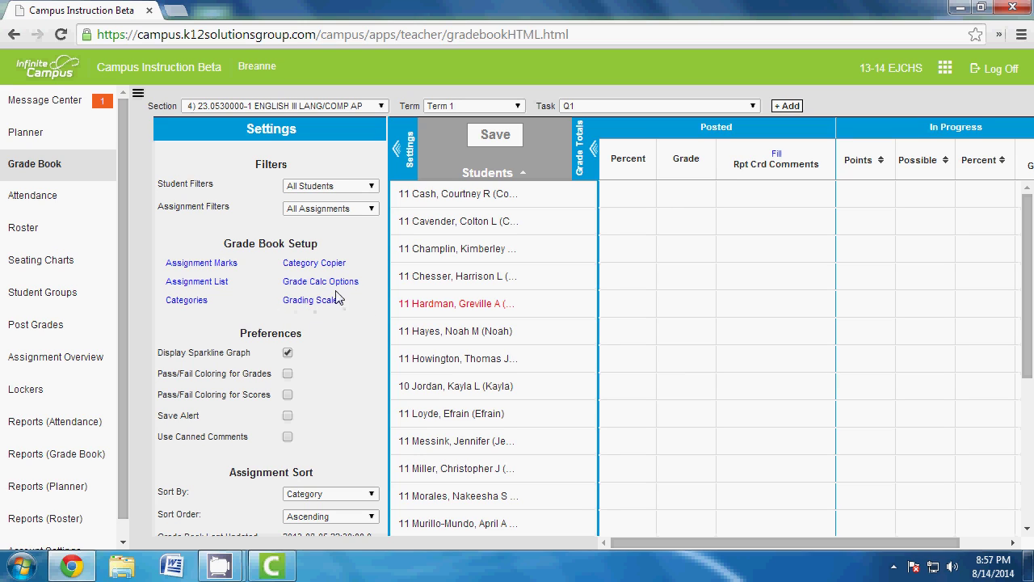
pyautogui.click(295, 300)
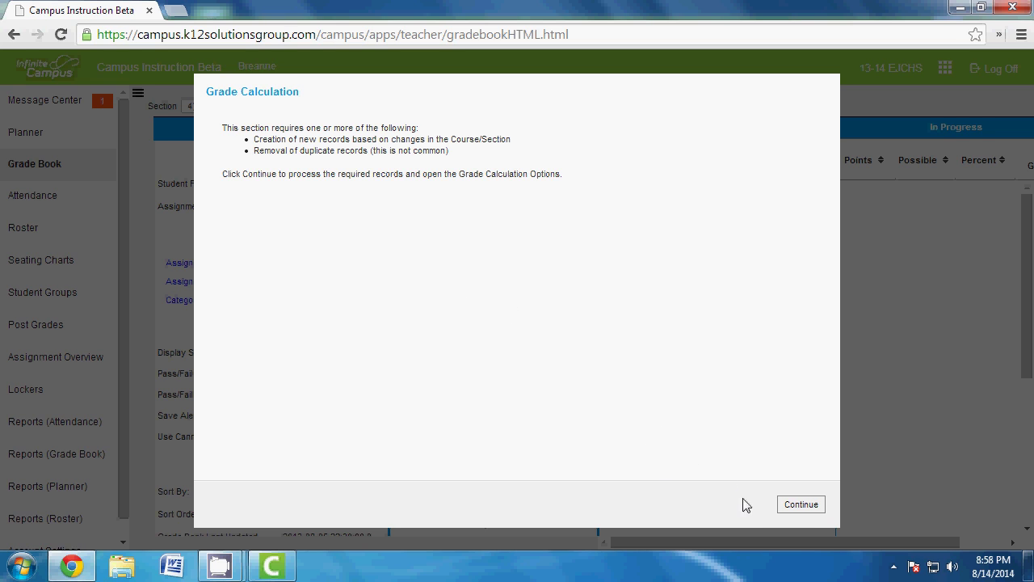
pyautogui.click(801, 510)
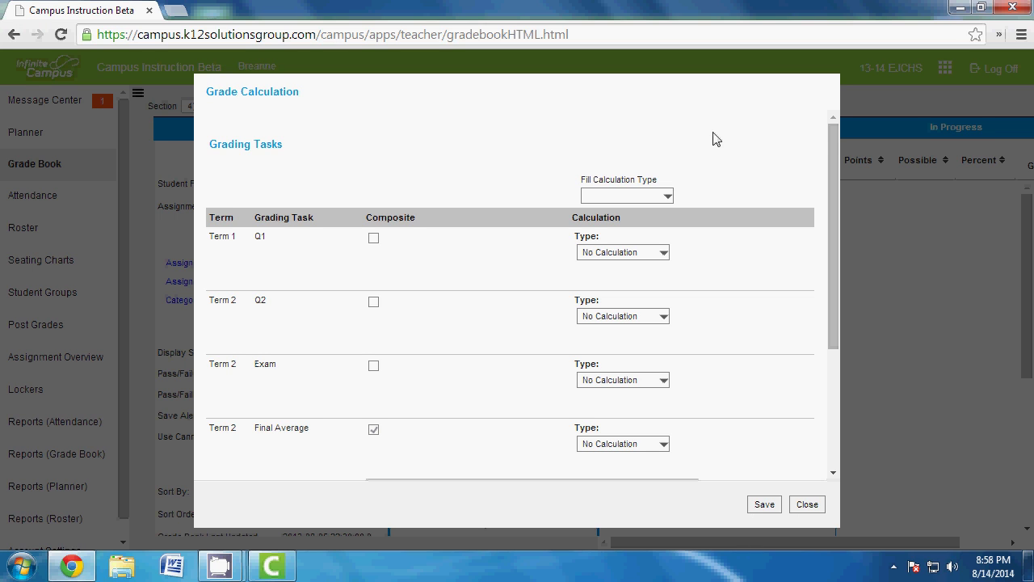
# Fill all grading tasks with the In Progress Grade calculation, the Numeric Curve grading scale and Weight Categories enabled
pyautogui.moveTo(837, 139); pyautogui.dragTo(860, 125)
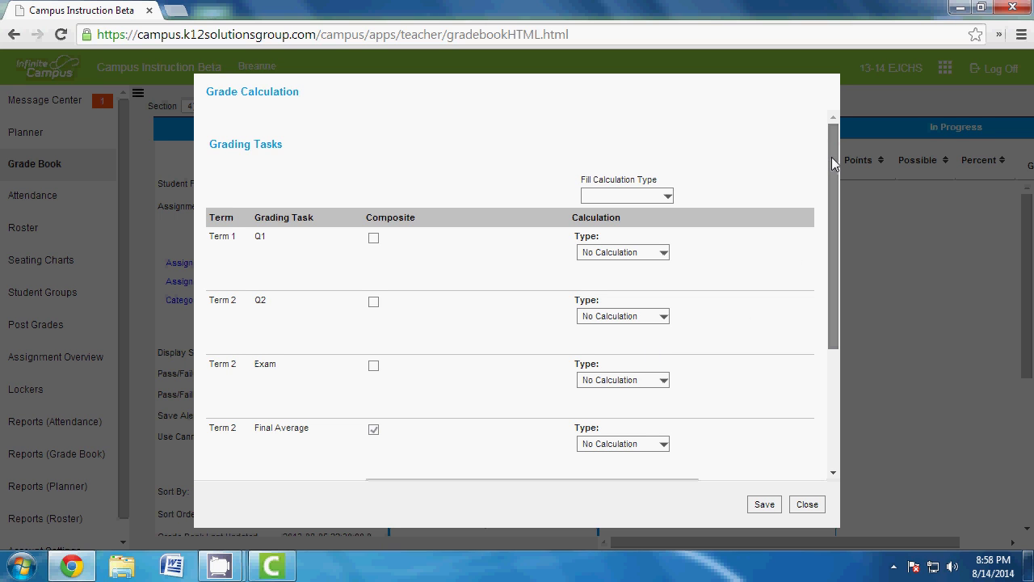
pyautogui.moveTo(836, 166); pyautogui.dragTo(839, 177)
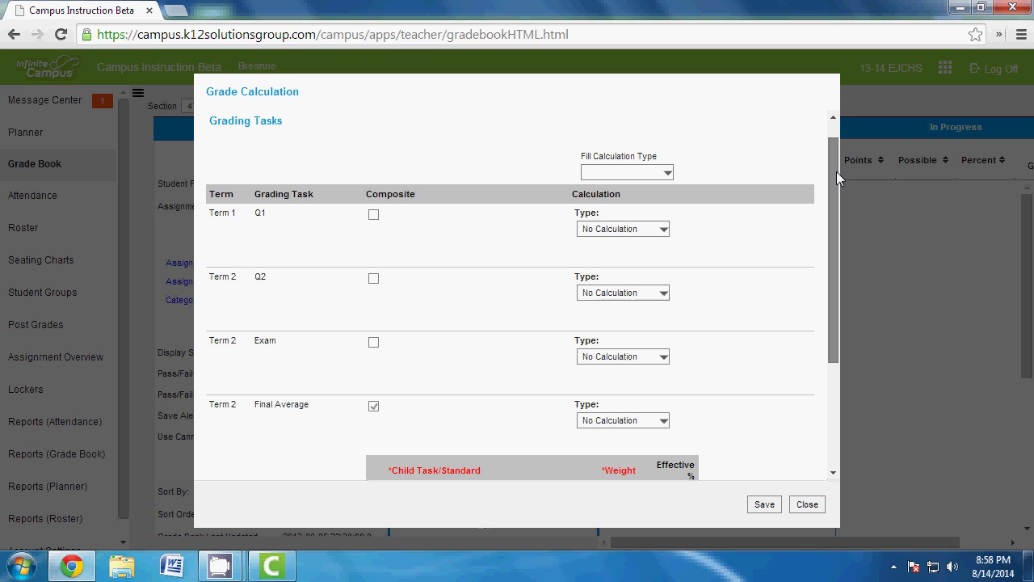
pyautogui.moveTo(838, 178); pyautogui.dragTo(838, 145)
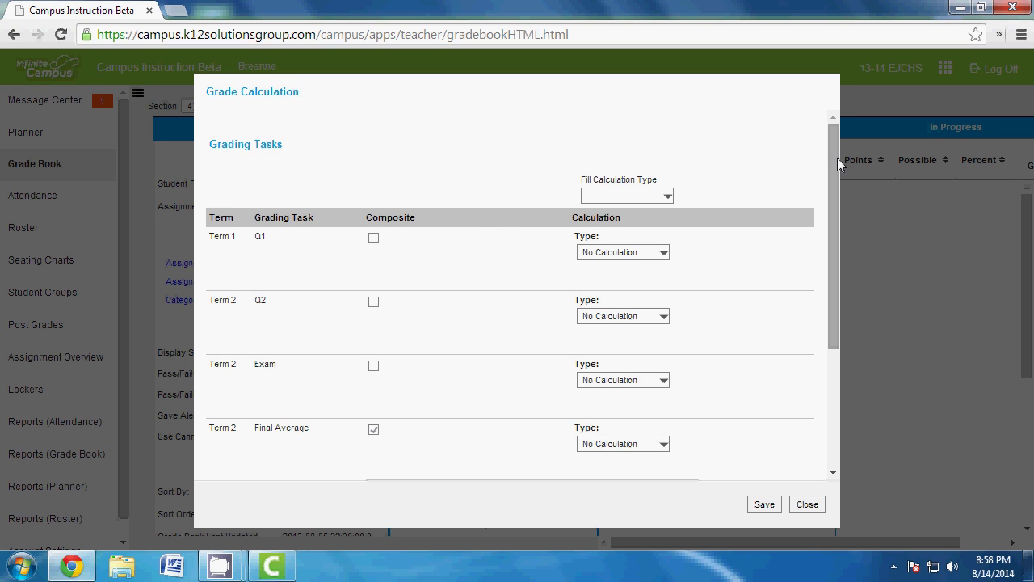
pyautogui.moveTo(836, 136); pyautogui.dragTo(838, 190)
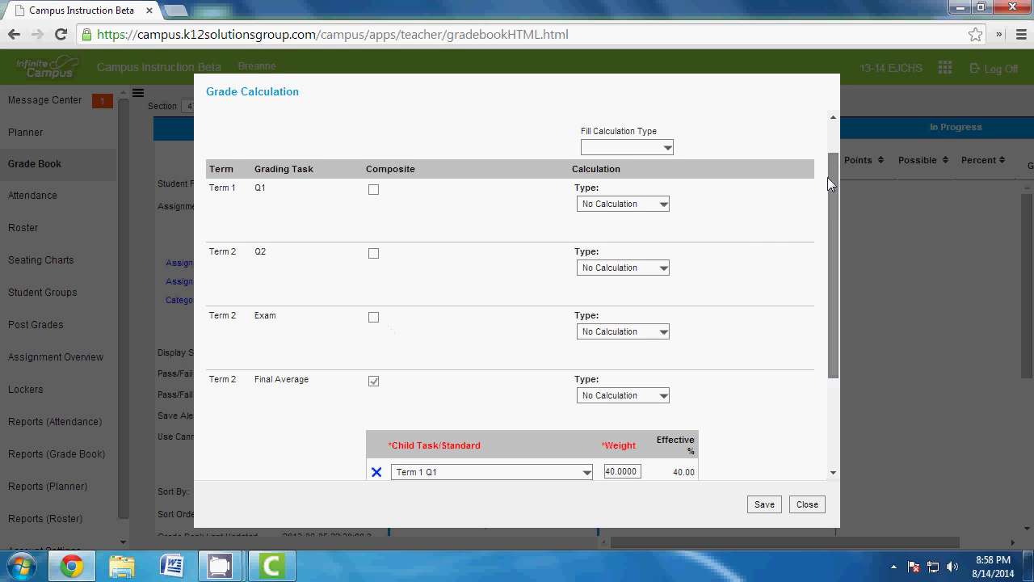
pyautogui.moveTo(832, 181); pyautogui.dragTo(844, 136)
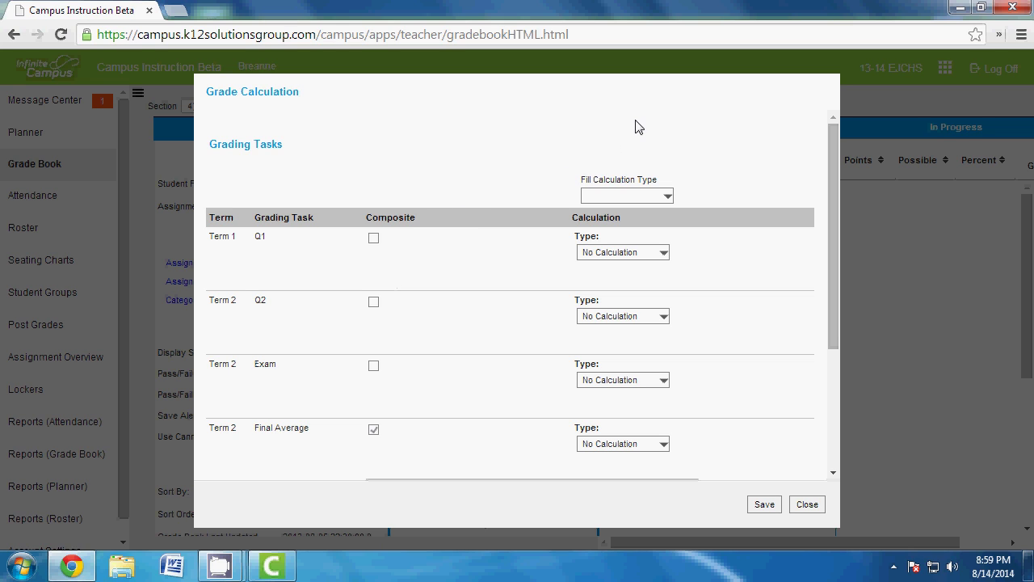
pyautogui.click(664, 198)
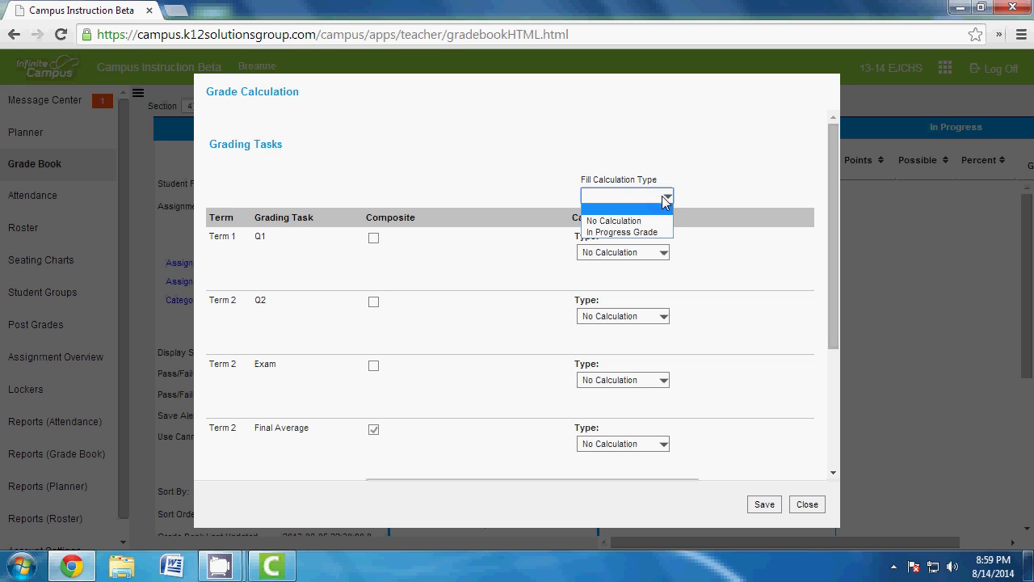
pyautogui.click(622, 233)
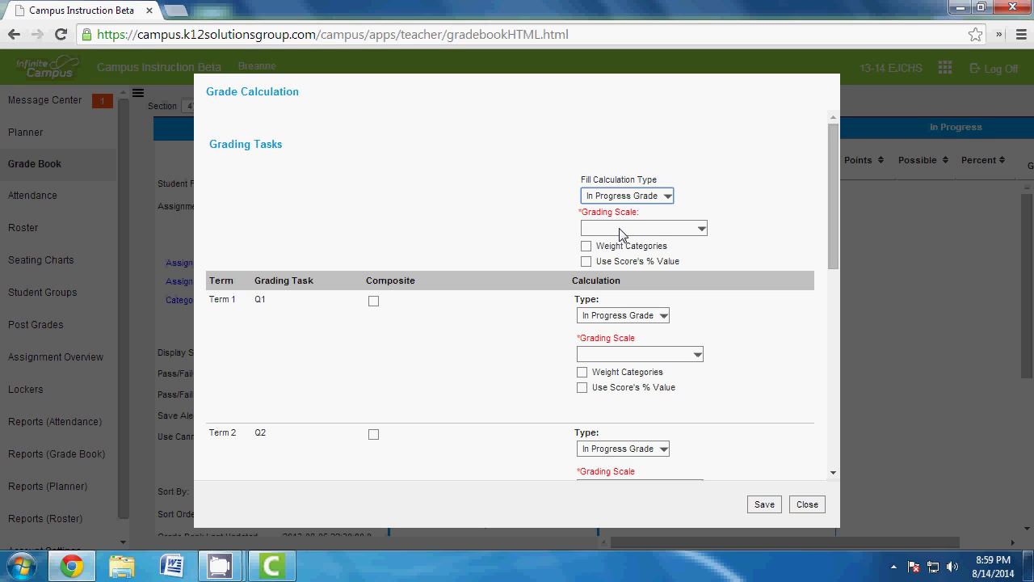
pyautogui.click(701, 231)
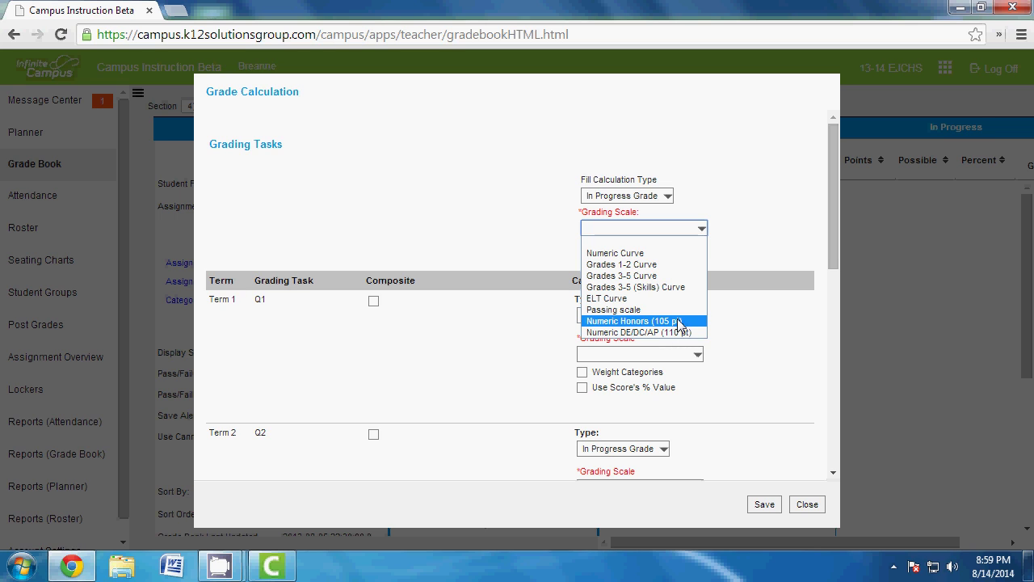
pyautogui.click(658, 253)
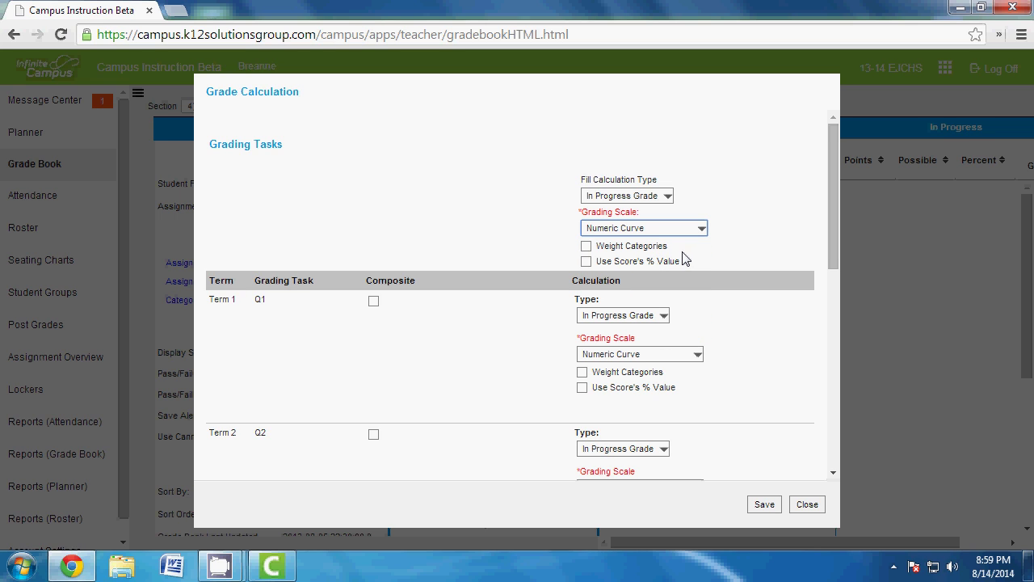
pyautogui.click(586, 246)
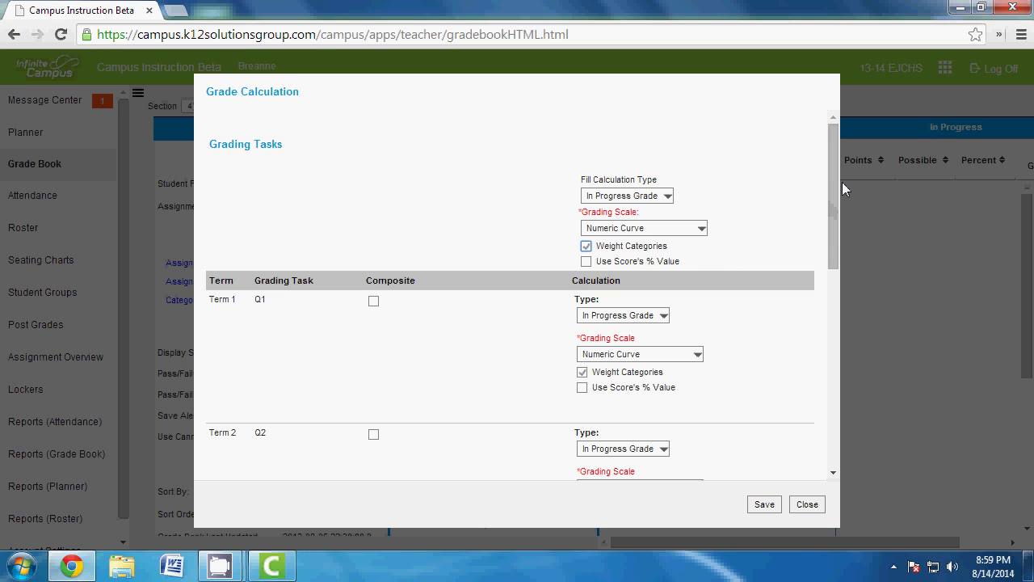
# Review the calculation settings of every grading task and the child task weights of the Final Average
pyautogui.moveTo(832, 159)
pyautogui.mouseDown()
pyautogui.moveTo(836, 226)
pyautogui.moveTo(841, 147)
pyautogui.mouseUp()
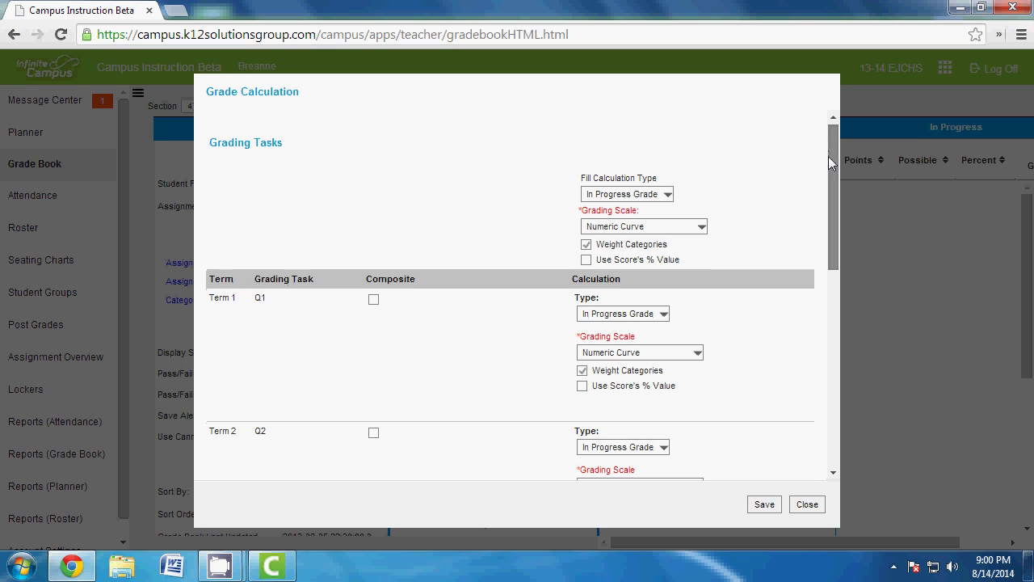
pyautogui.moveTo(829, 156); pyautogui.dragTo(848, 367)
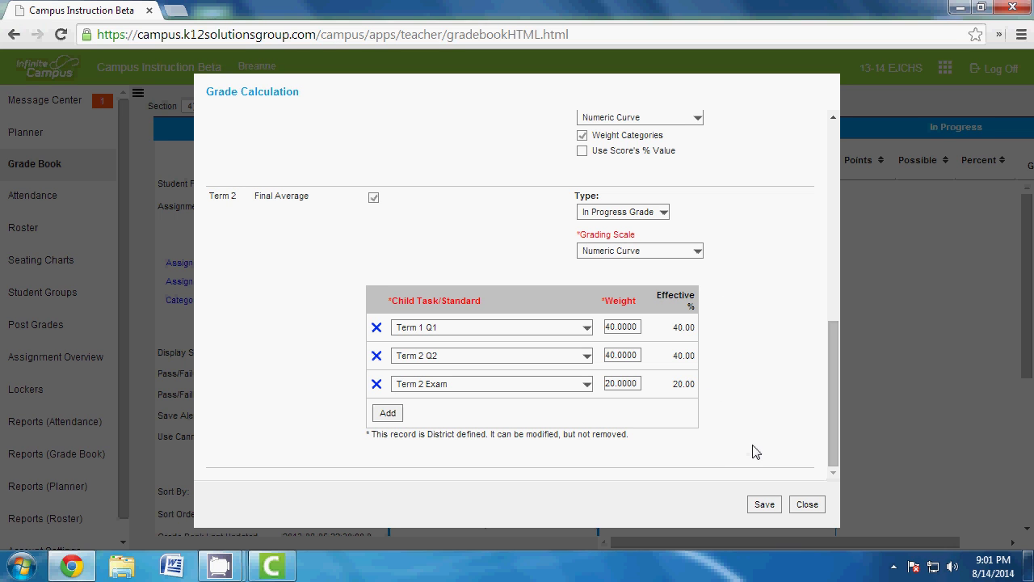
pyautogui.scroll(10, 760, 440)
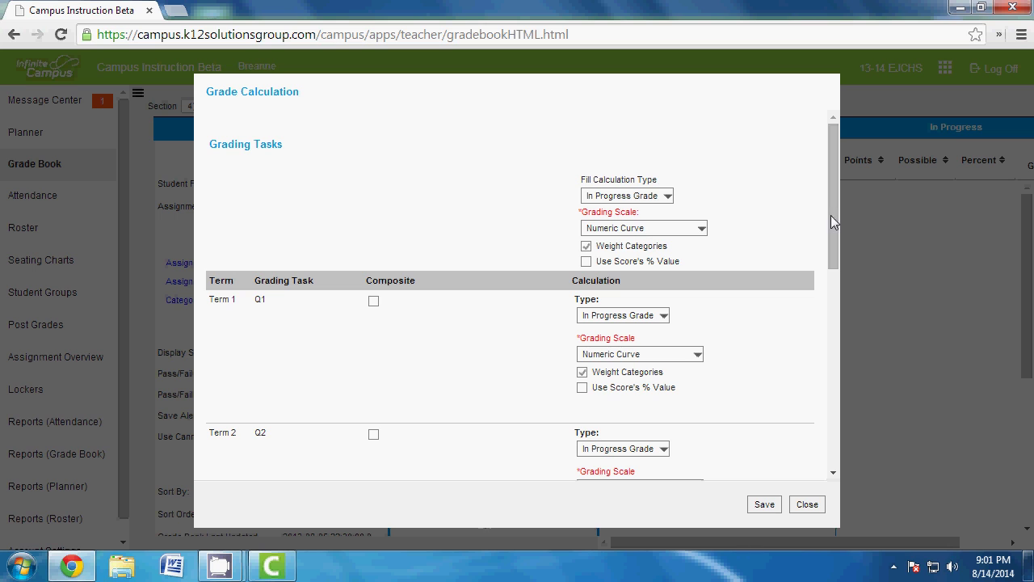
pyautogui.moveTo(831, 194); pyautogui.dragTo(841, 341)
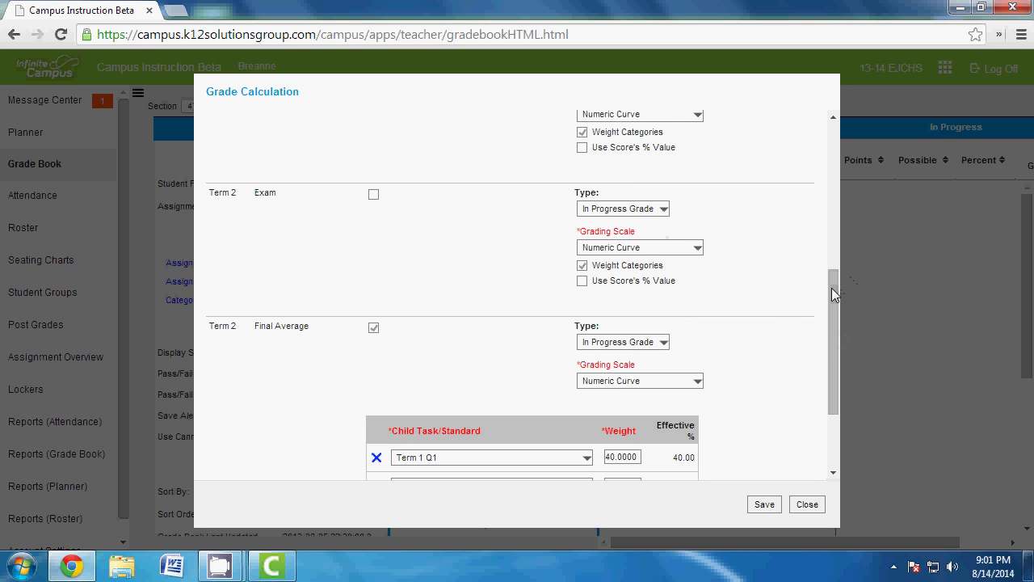
pyautogui.moveTo(836, 293); pyautogui.dragTo(834, 330)
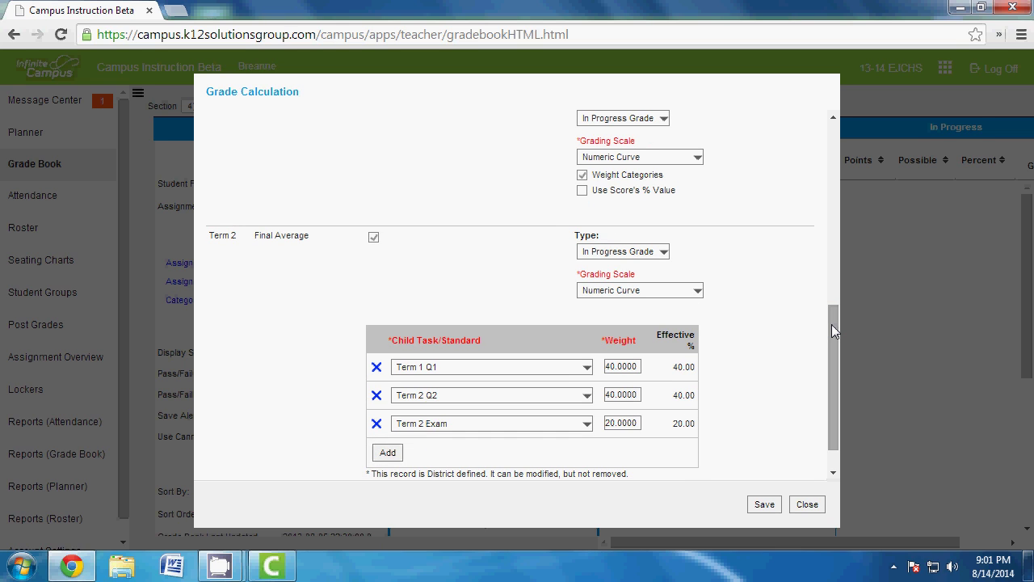
pyautogui.moveTo(832, 324); pyautogui.dragTo(835, 379)
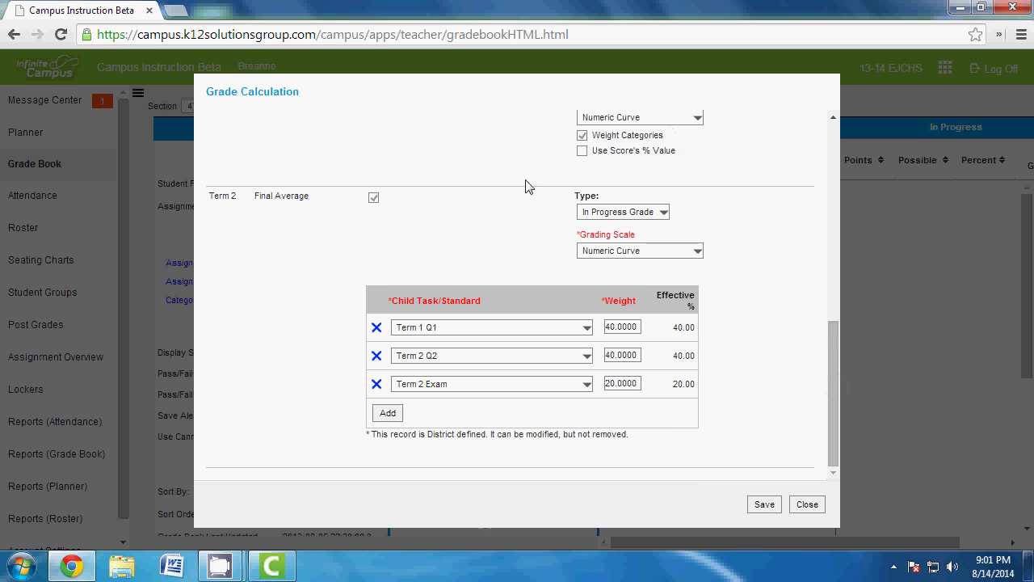
pyautogui.moveTo(834, 353); pyautogui.dragTo(798, 102)
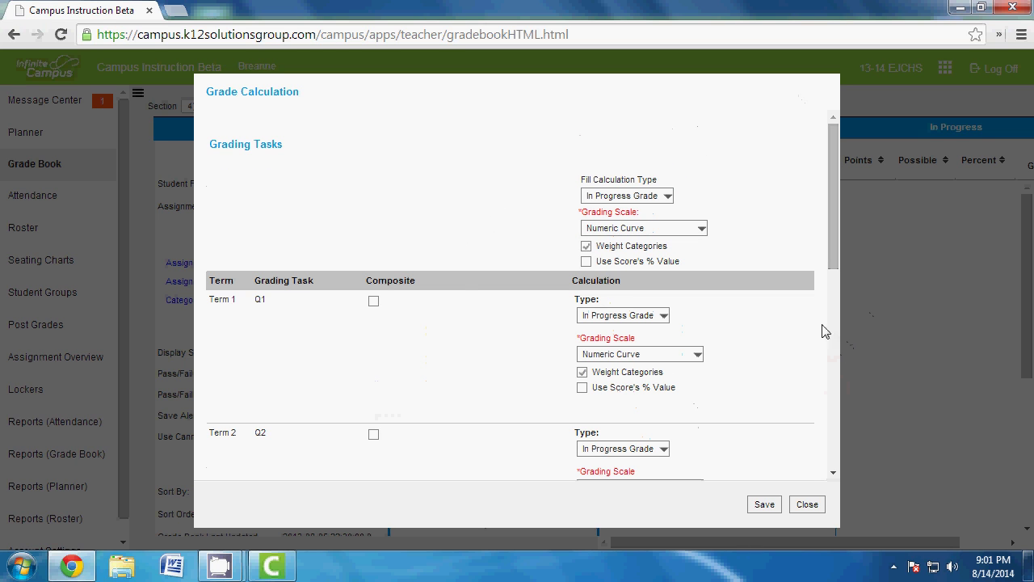
pyautogui.moveTo(827, 224); pyautogui.dragTo(847, 348)
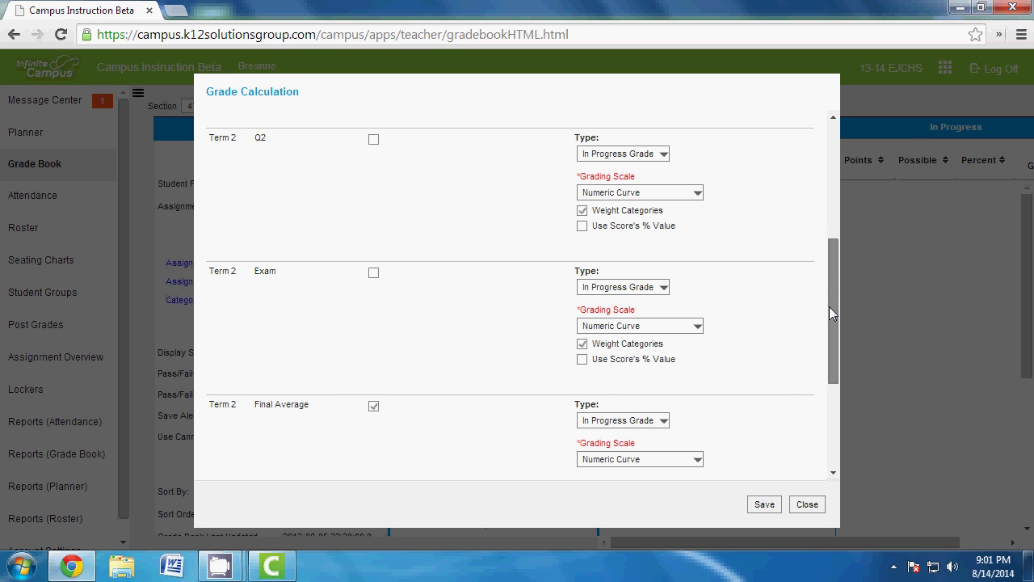
pyautogui.moveTo(829, 306); pyautogui.dragTo(831, 121)
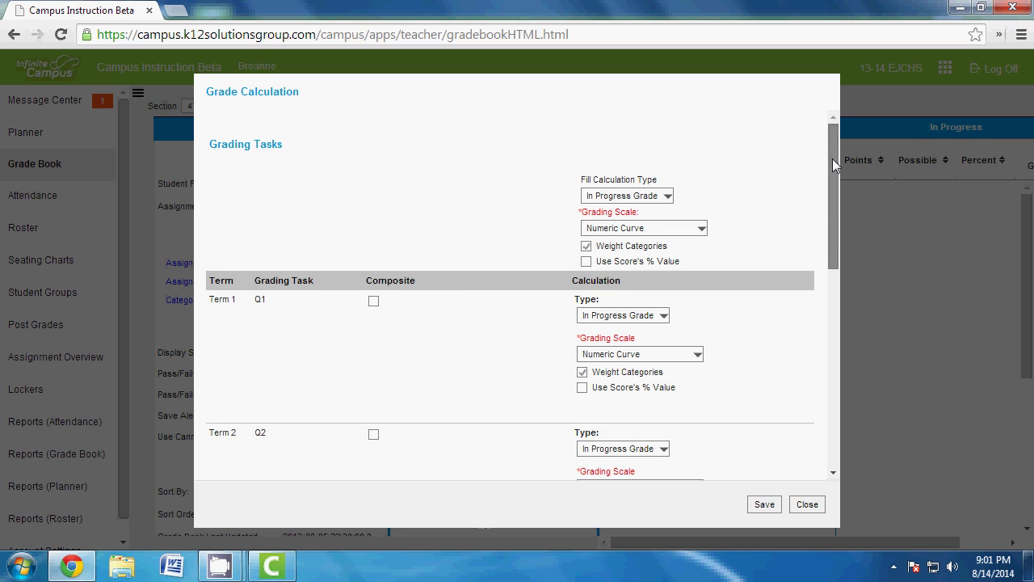
pyautogui.moveTo(837, 194); pyautogui.dragTo(839, 388)
pyautogui.rightClick(839, 388)
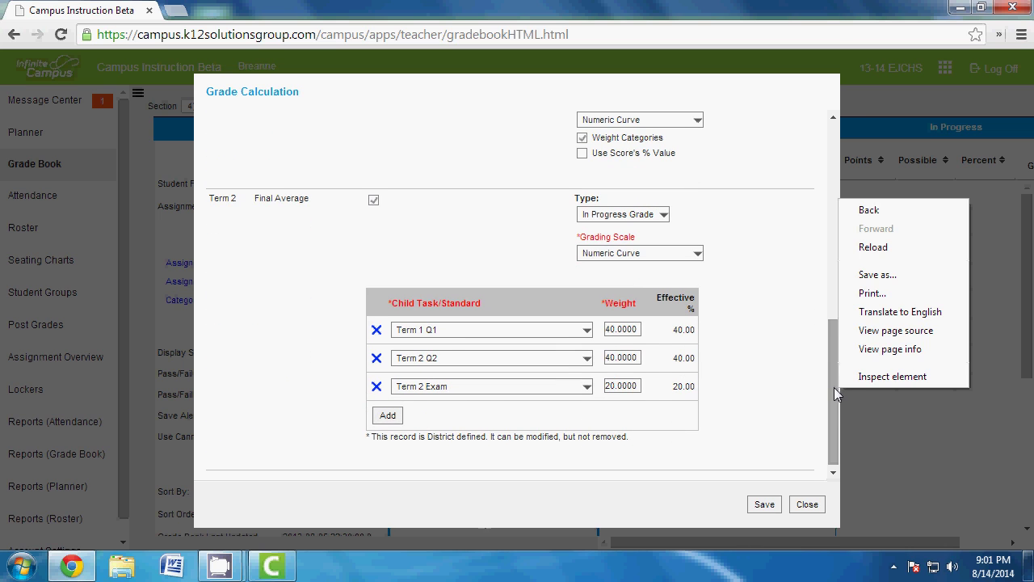
pyautogui.click(834, 387)
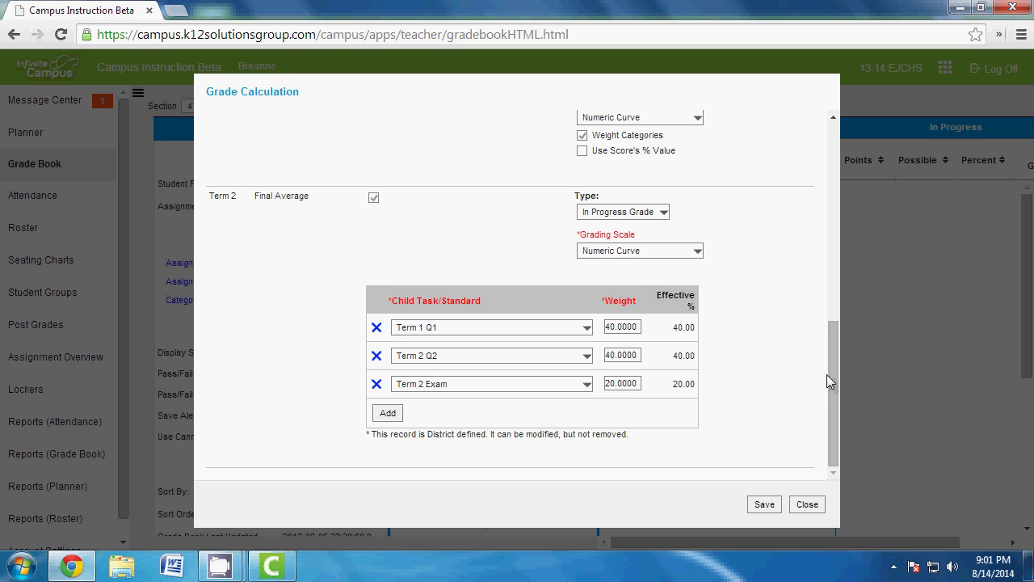
# Try marking the Term 2 Exam grading task as composite, and clear the mark again
pyautogui.scroll(4, 826, 374)
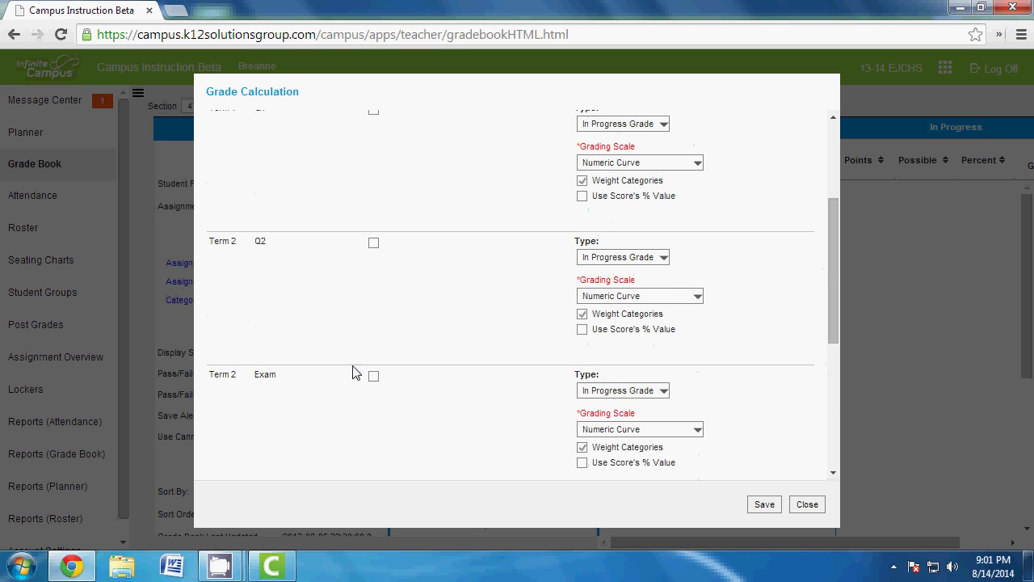
pyautogui.click(374, 376)
pyautogui.scroll(-3, 557, 392)
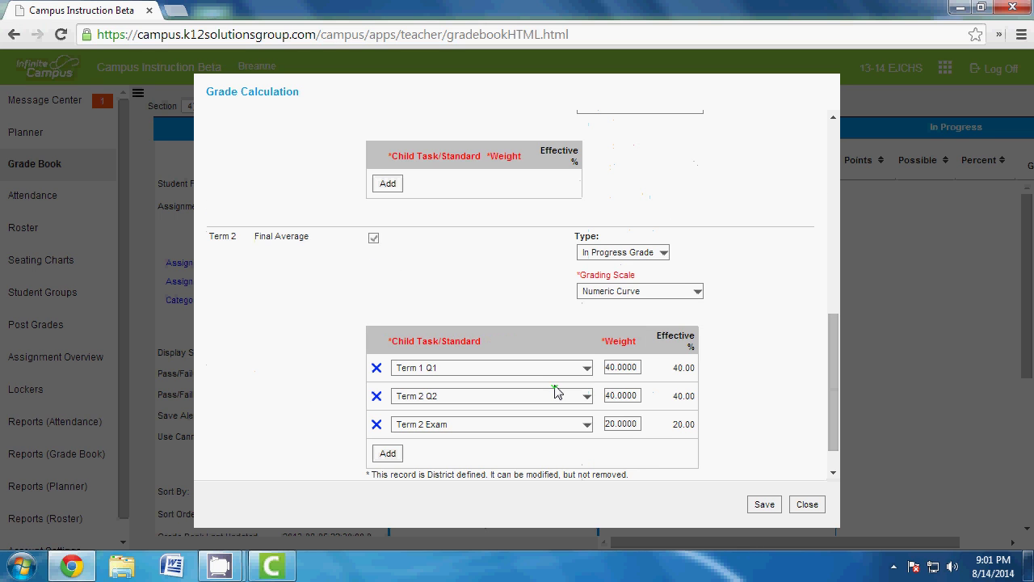
pyautogui.scroll(2, 555, 392)
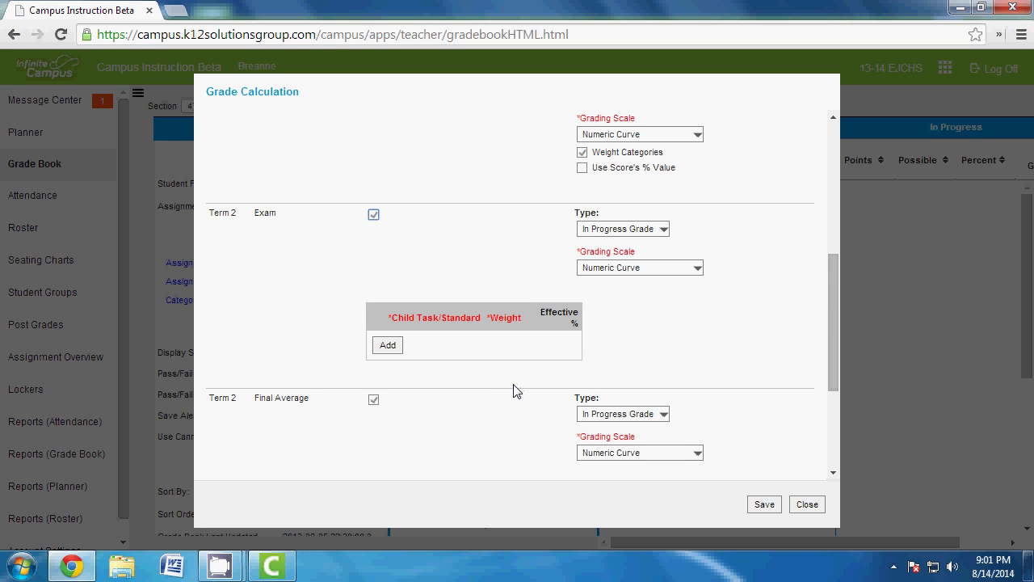
pyautogui.scroll(3, 491, 388)
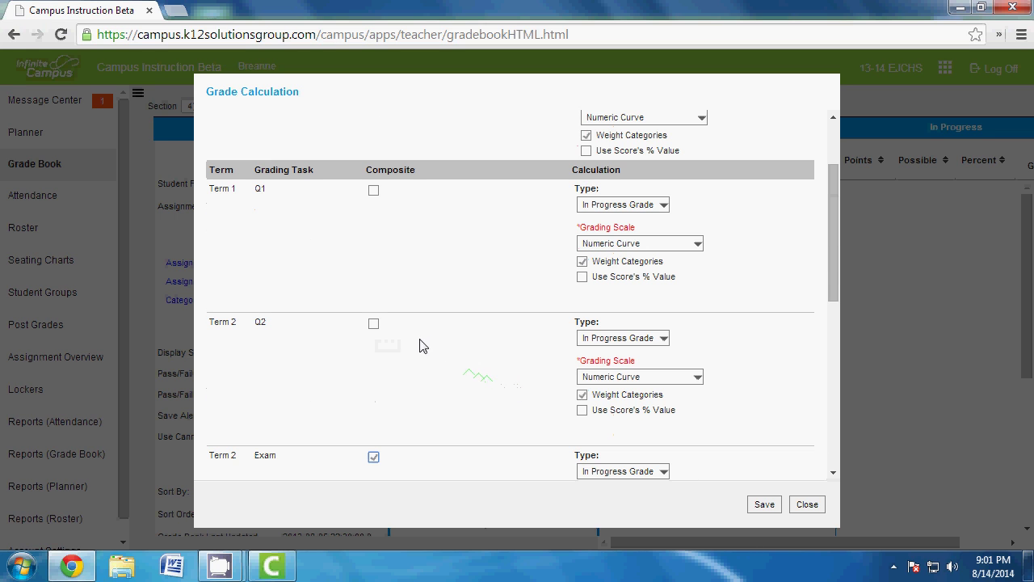
pyautogui.click(374, 458)
# Check the Final Average's composite setup, save the grade calculation options, and open the Grade Book's category list
pyautogui.moveTo(831, 228); pyautogui.dragTo(844, 373)
pyautogui.click(373, 256)
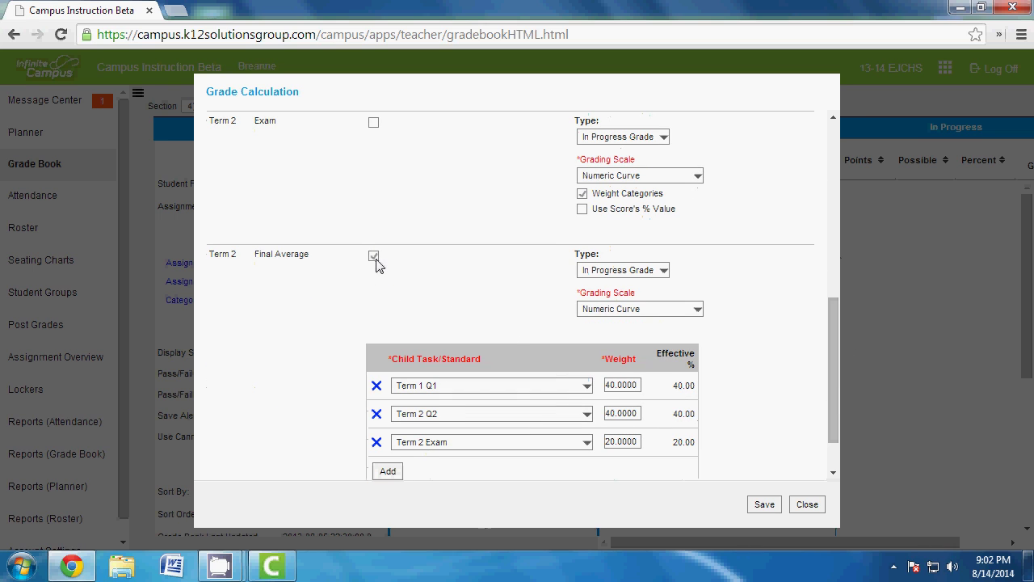
pyautogui.scroll(-2, 836, 342)
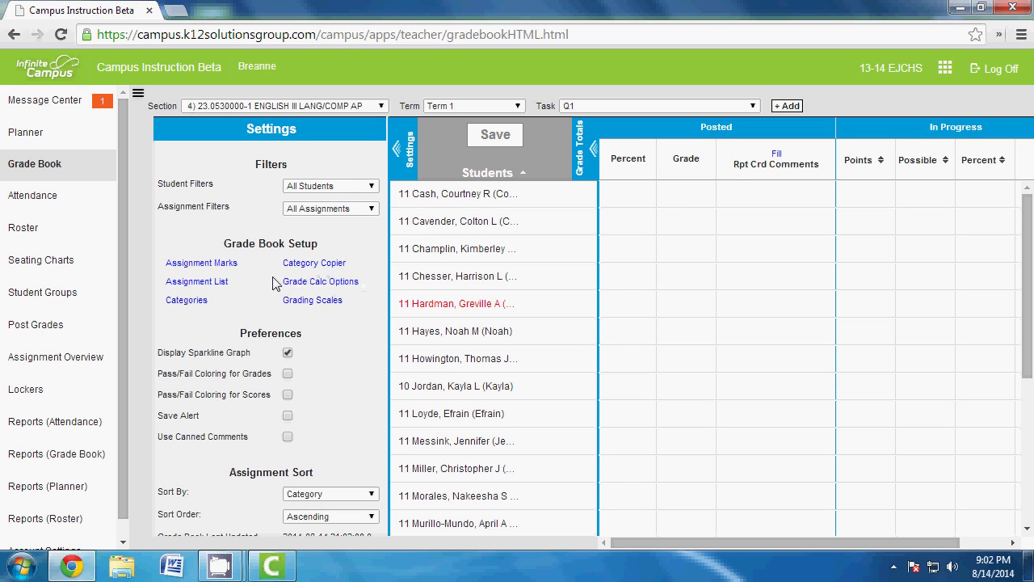
pyautogui.click(183, 310)
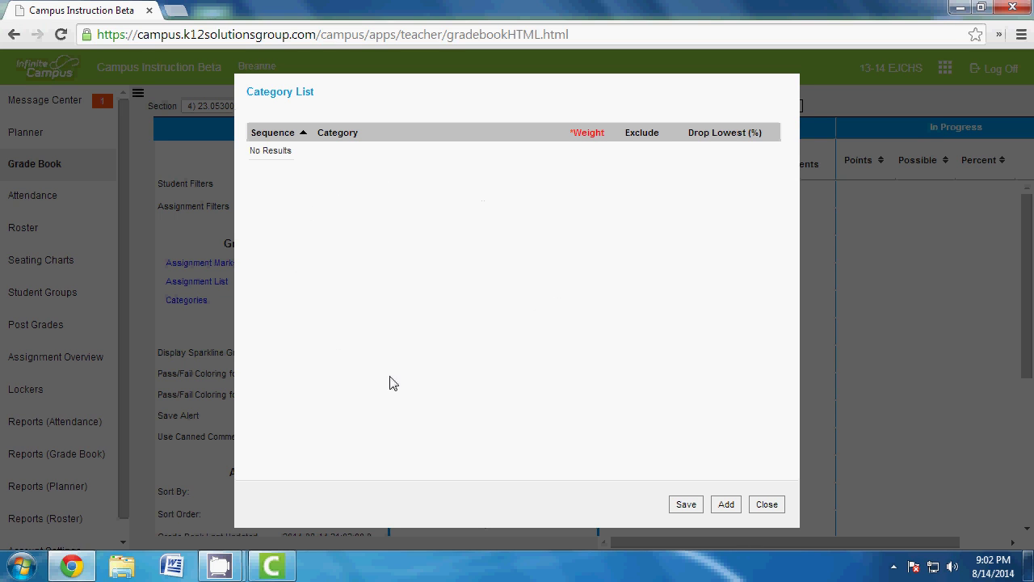
# Add a category named Formative with a weight of 40
pyautogui.click(724, 505)
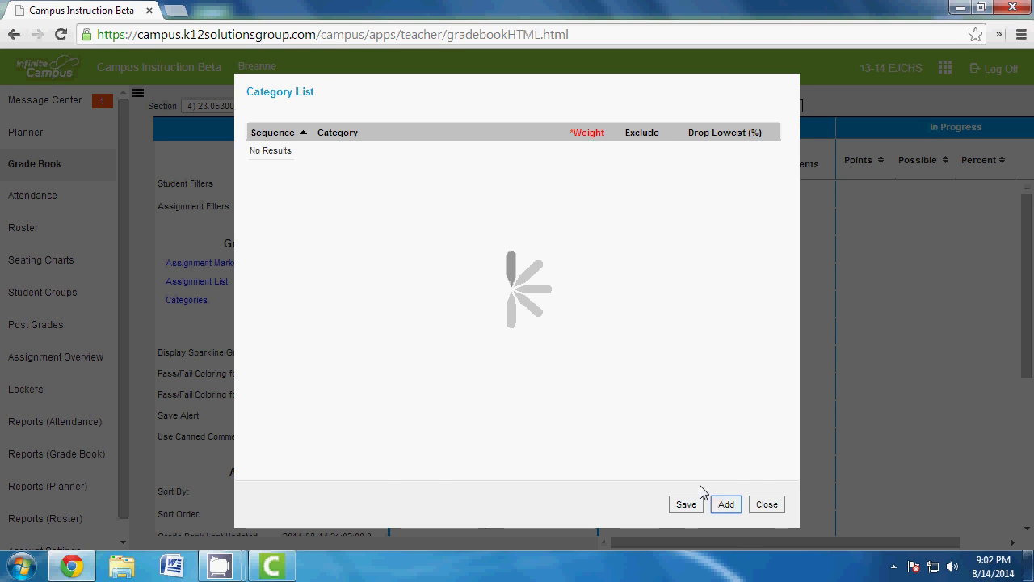
pyautogui.click(315, 155)
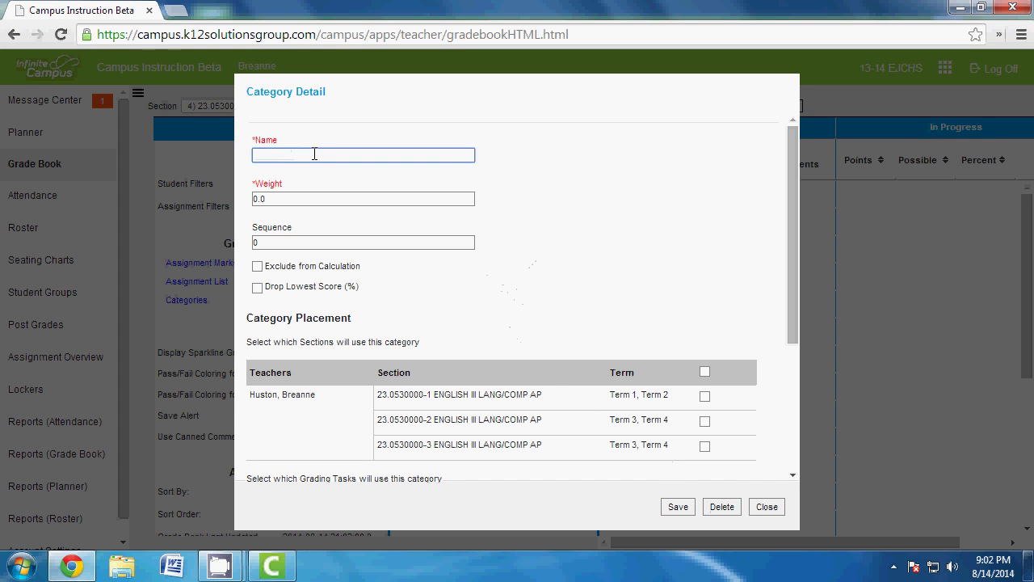
pyautogui.write('For')
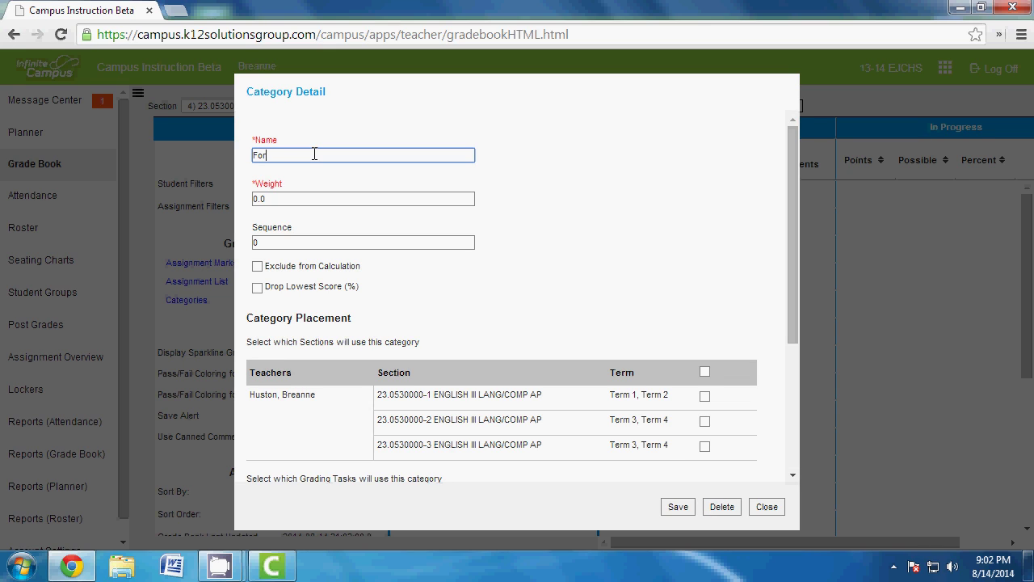
pyautogui.write('mative')
pyautogui.click(250, 200)
pyautogui.write('4')
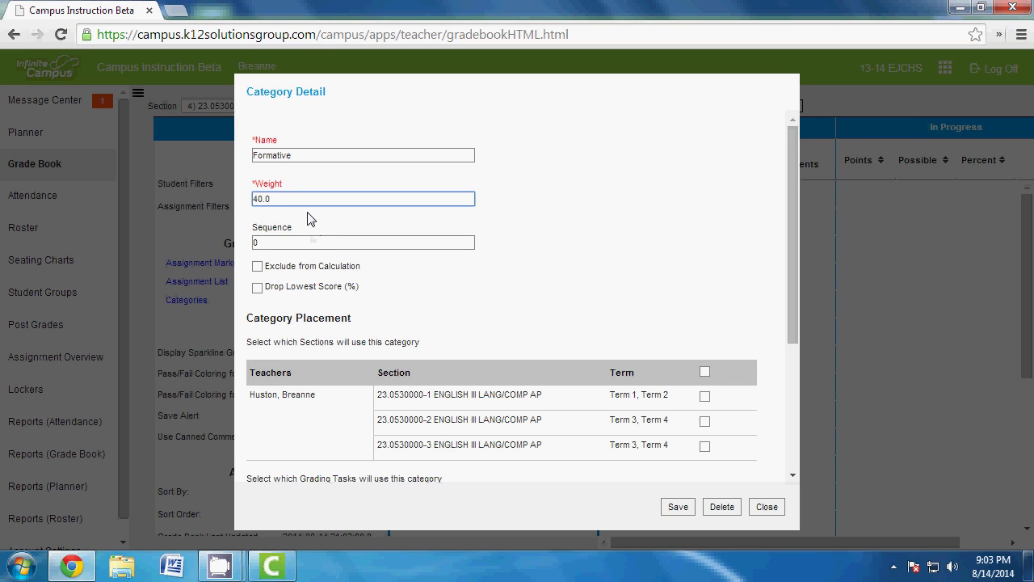
# Try weights of 70 and 30 for the Formative category
pyautogui.press('BackSpace')
pyautogui.write('7')
pyautogui.press('BackSpace')
pyautogui.write('3')
# Place the Formative category in all three English III Lang/Comp AP sections
pyautogui.scroll(-3, 607, 218)
pyautogui.scroll(3, 606, 218)
pyautogui.moveTo(790, 160); pyautogui.dragTo(788, 231)
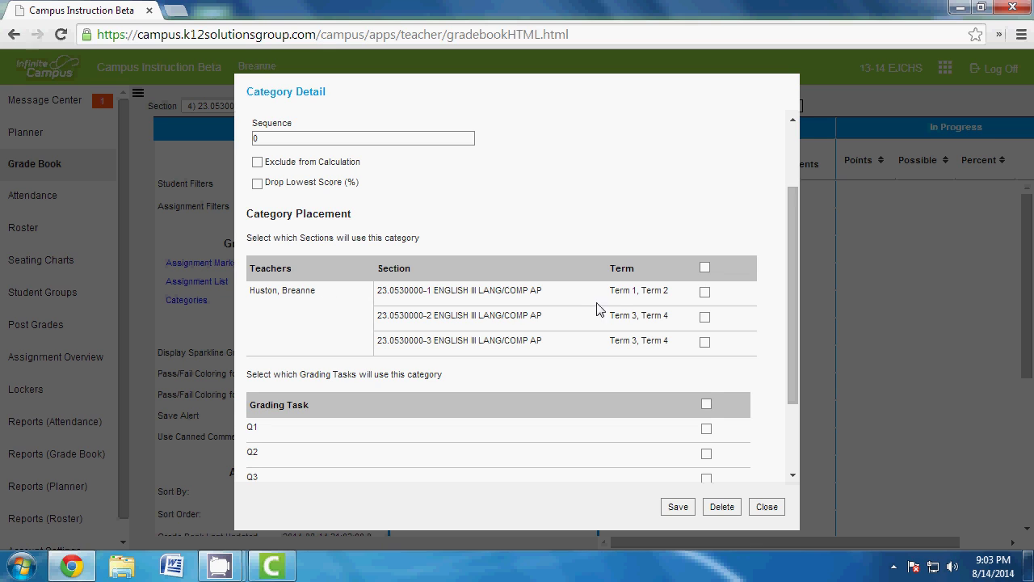
pyautogui.click(707, 267)
pyautogui.click(704, 292)
pyautogui.click(705, 316)
pyautogui.click(705, 293)
pyautogui.press('space')
pyautogui.click(706, 341)
pyautogui.click(705, 267)
# Apply the Formative category to the grading tasks Q1, Q2, Q3 and Q4, leaving out Exam and Final Average
pyautogui.scroll(-3, 705, 271)
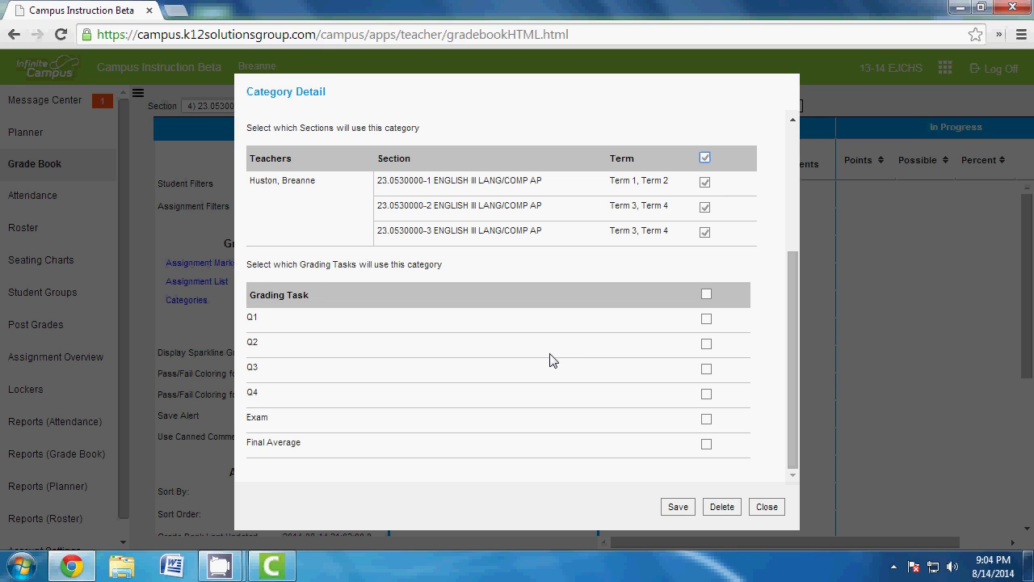
pyautogui.click(706, 320)
pyautogui.click(708, 345)
pyautogui.click(708, 373)
pyautogui.click(708, 395)
pyautogui.click(707, 394)
pyautogui.click(707, 394)
# Check and save the Formative category, set its weight to 40 in the category list, and save the list
pyautogui.scroll(3, 609, 173)
pyautogui.scroll(-3, 565, 177)
pyautogui.scroll(3, 458, 320)
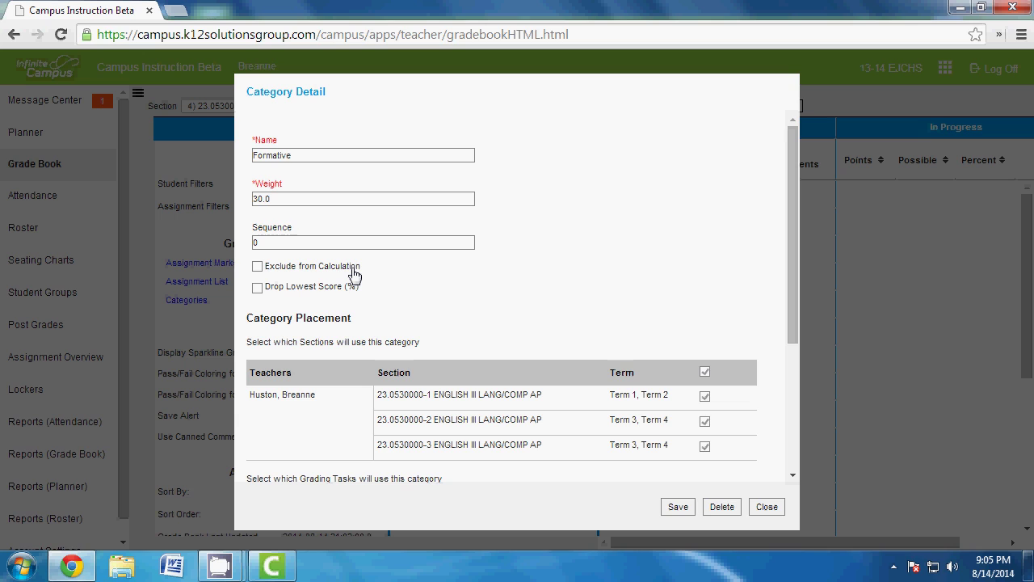
pyautogui.scroll(-3, 577, 282)
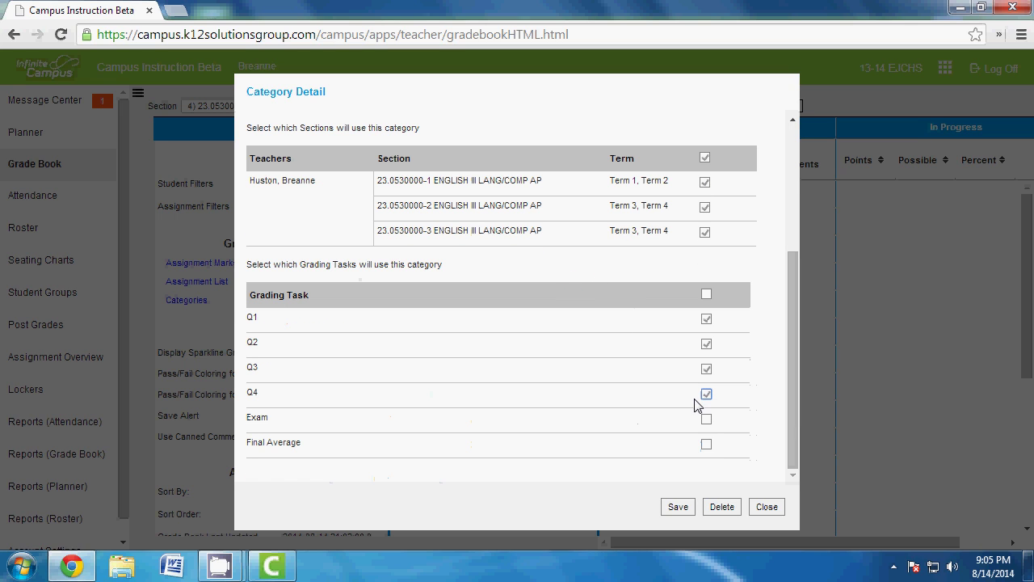
pyautogui.click(678, 508)
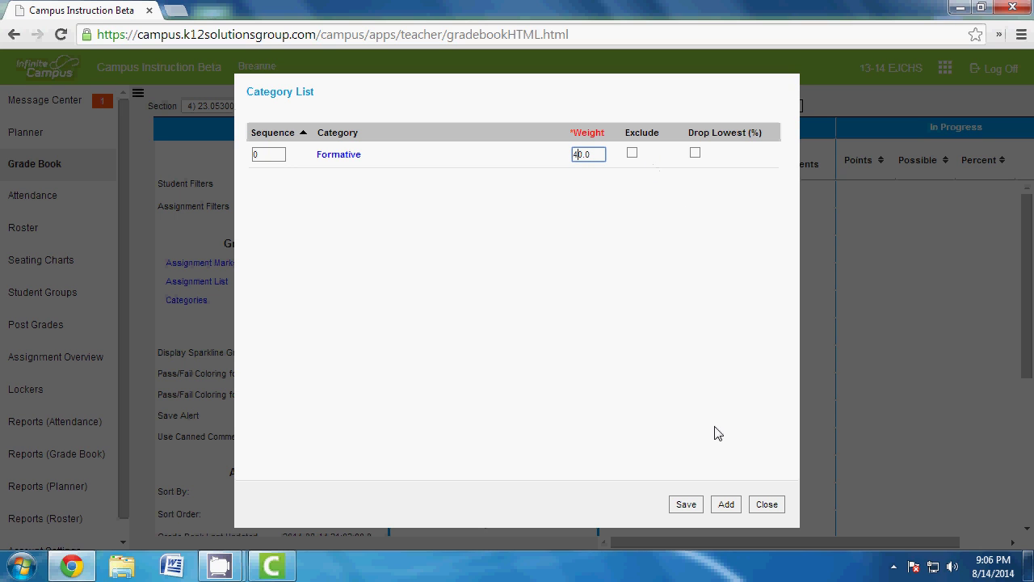
pyautogui.click(683, 506)
# Add a category named Summative with a weight of 60
pyautogui.click(726, 504)
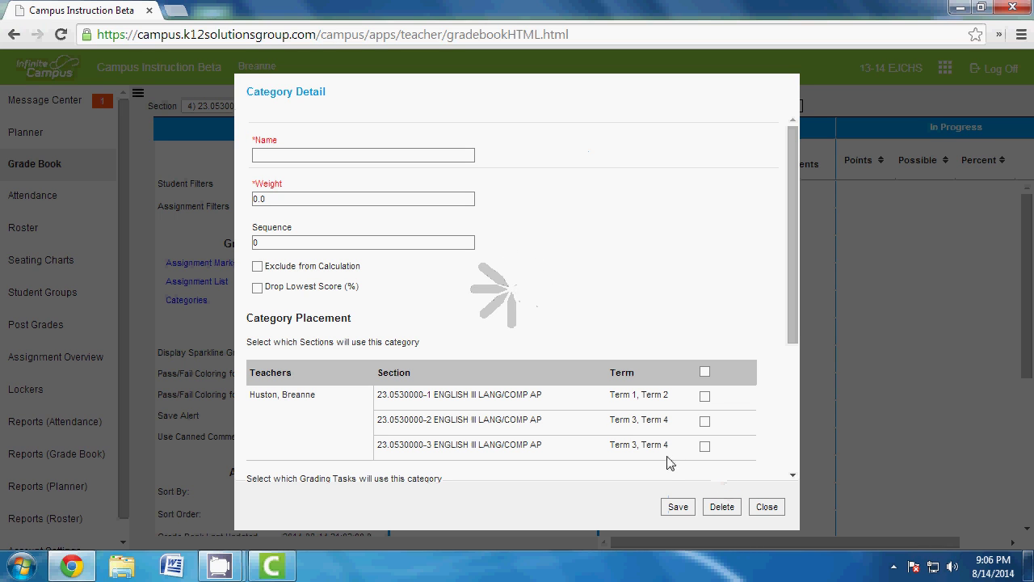
pyautogui.click(334, 153)
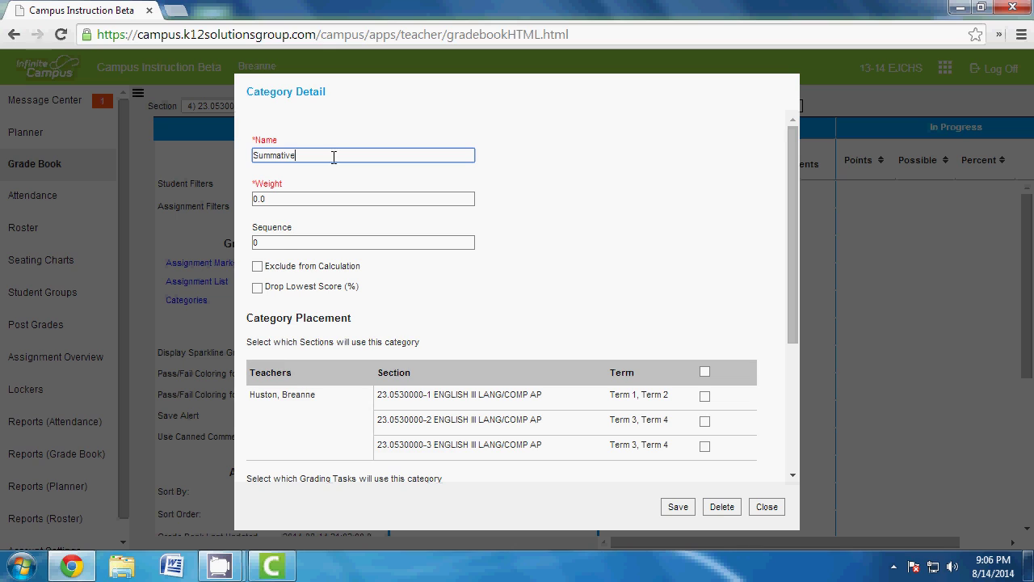
pyautogui.click(278, 198)
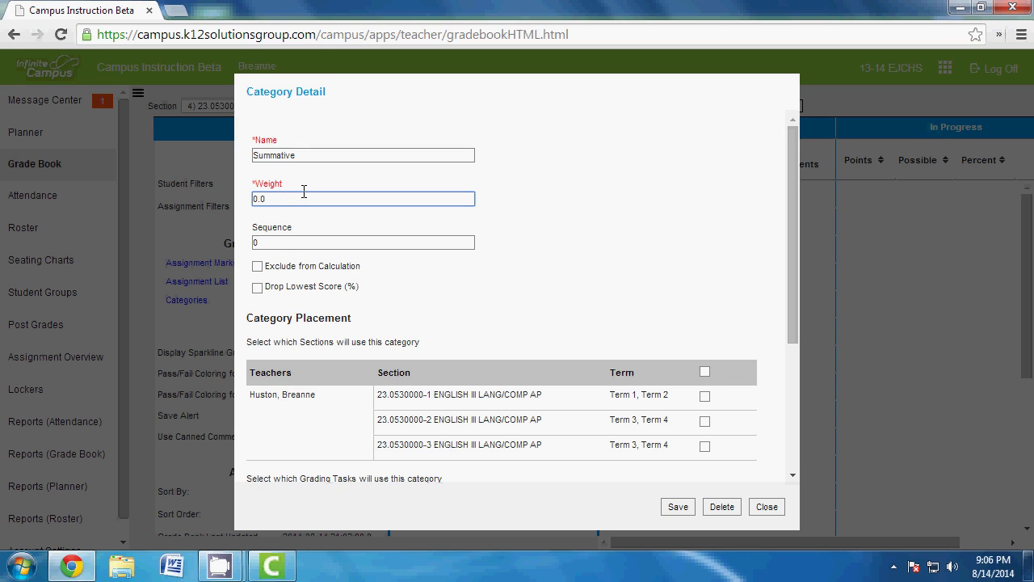
pyautogui.press('BackSpace')
pyautogui.write('60')
# Place the Summative category in all three English III Lang/Comp AP sections, apply it to grading tasks Q1 to Q4, and save it
pyautogui.scroll(-2, 569, 296)
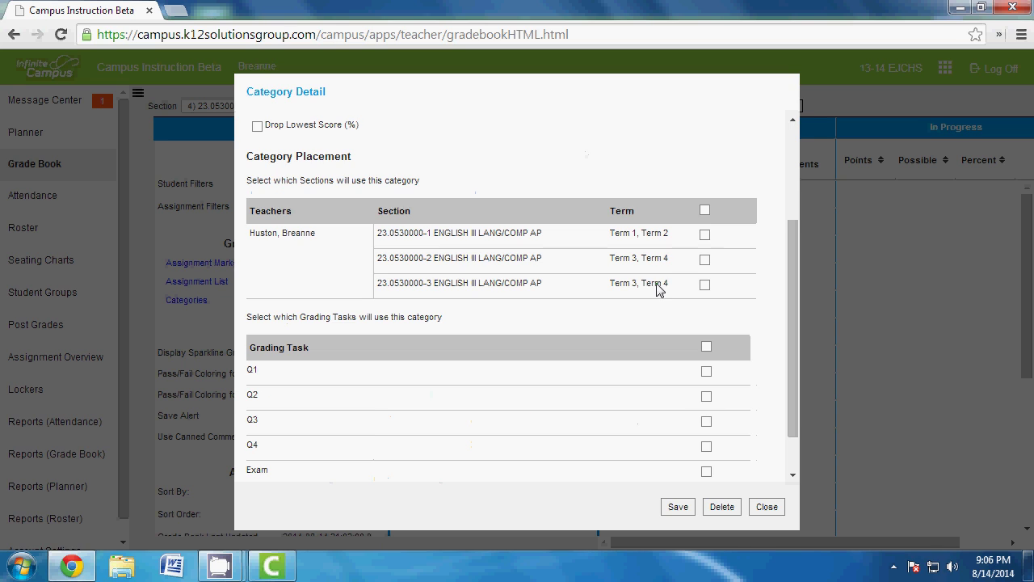
pyautogui.click(706, 211)
pyautogui.moveTo(799, 253); pyautogui.dragTo(806, 312)
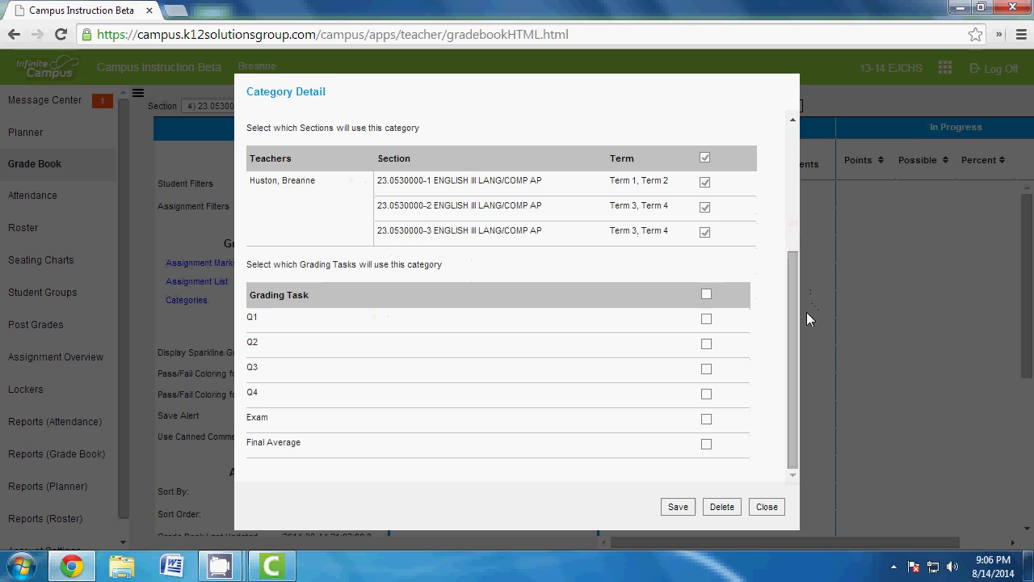
pyautogui.click(707, 318)
pyautogui.click(706, 343)
pyautogui.click(708, 370)
pyautogui.click(708, 395)
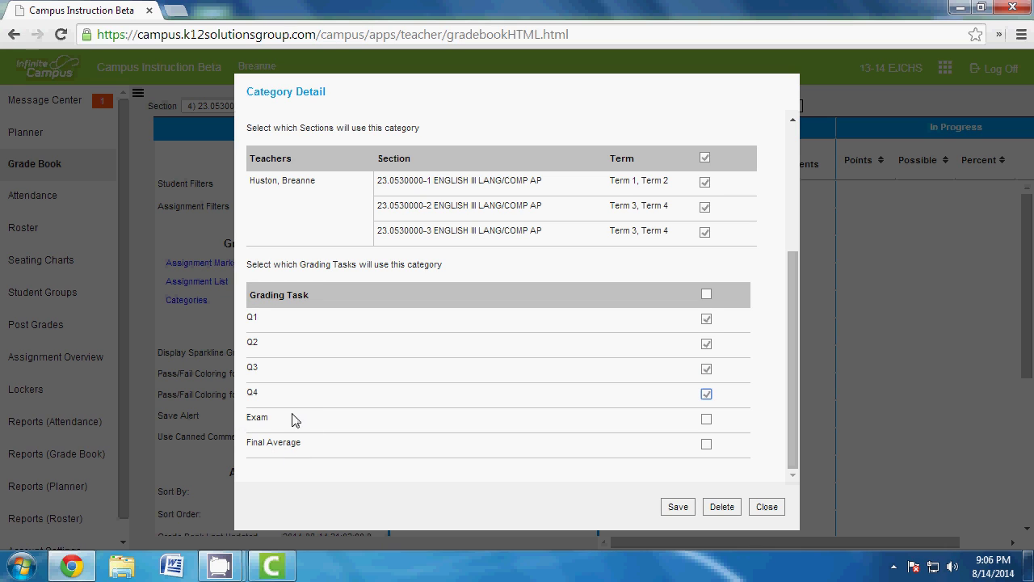
pyautogui.click(680, 509)
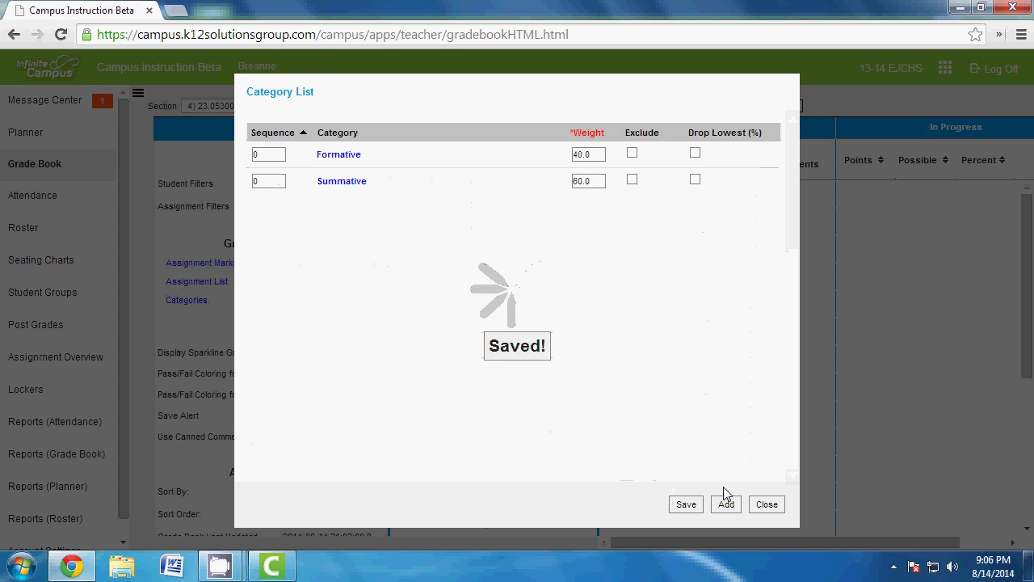
# Check the saved category list and the category columns in the Grade Book's grade totals
pyautogui.click(767, 504)
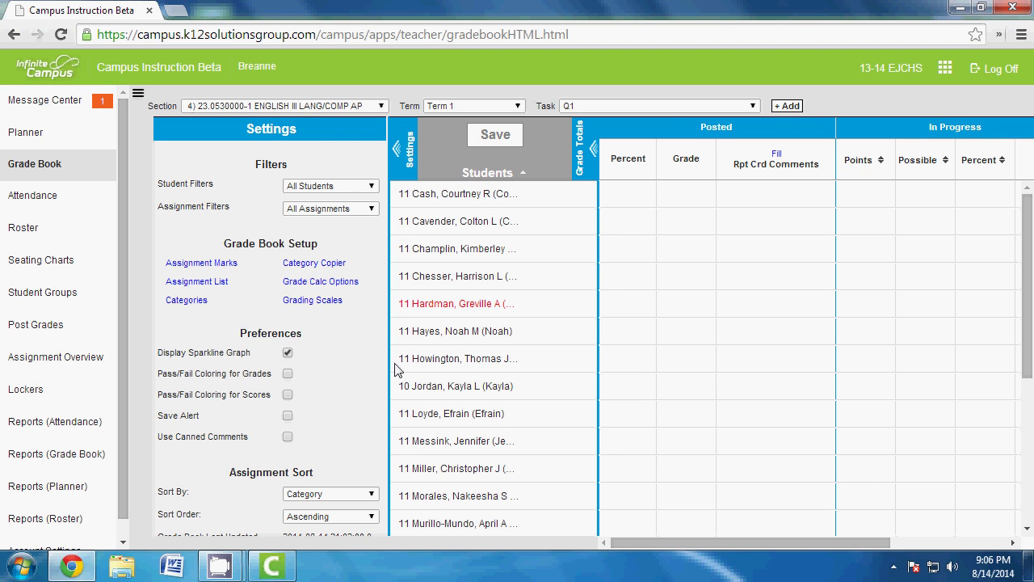
pyautogui.click(188, 302)
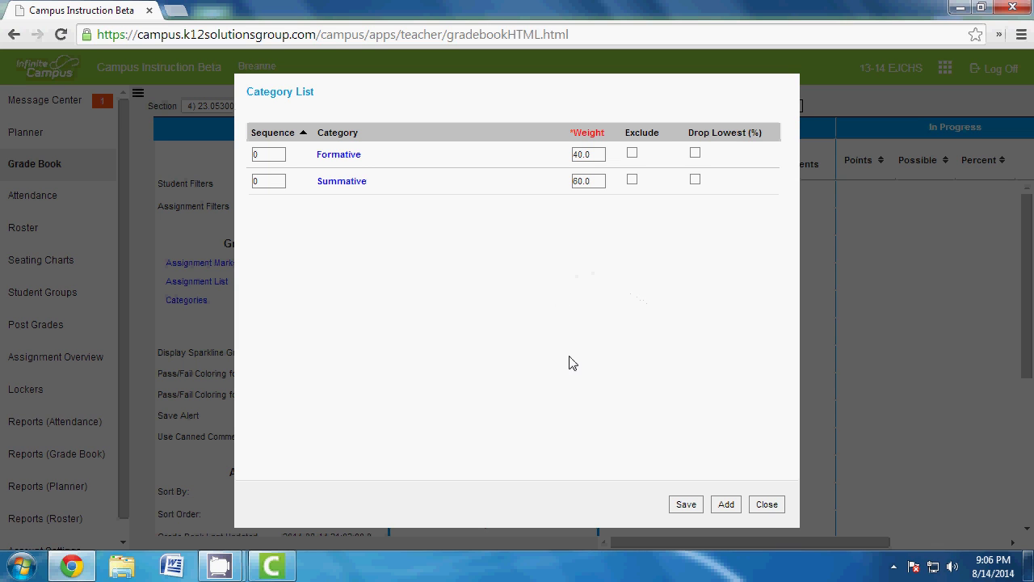
pyautogui.click(766, 503)
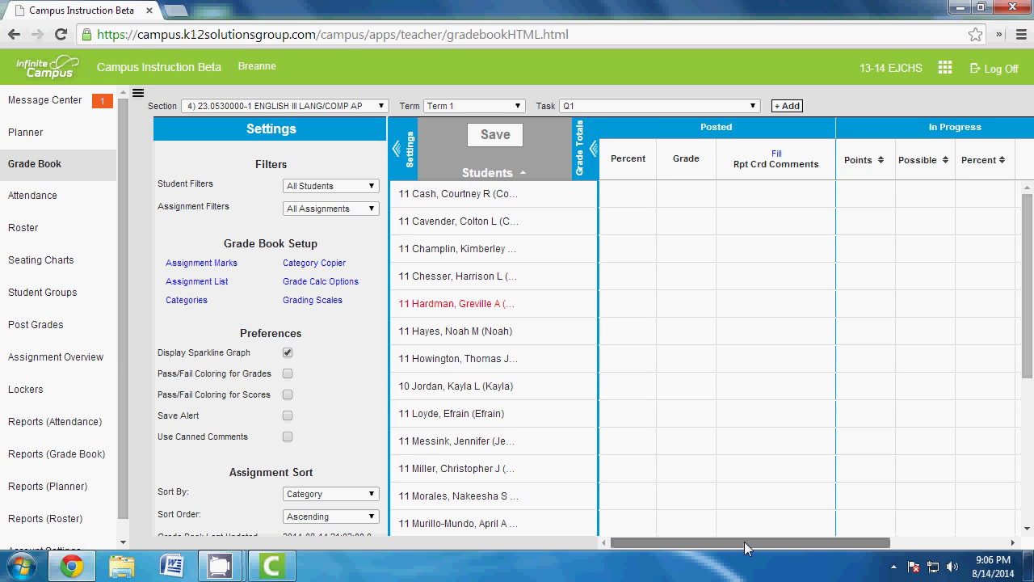
pyautogui.moveTo(744, 542); pyautogui.dragTo(874, 545)
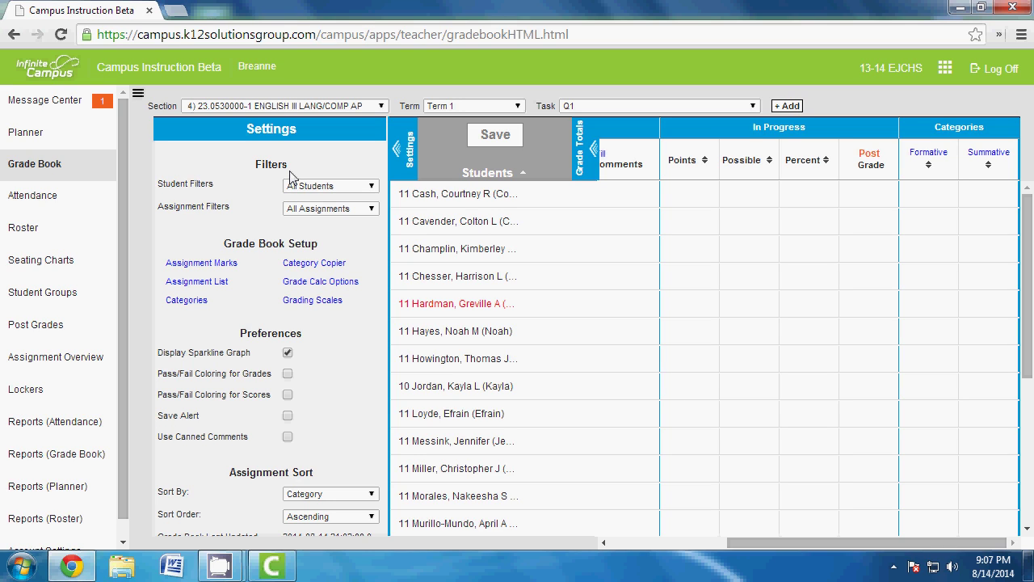
# Switch to the Term 1 section 23.0510000-1 American Lit and Comp, and review its grade calculation options and category list
pyautogui.click(380, 106)
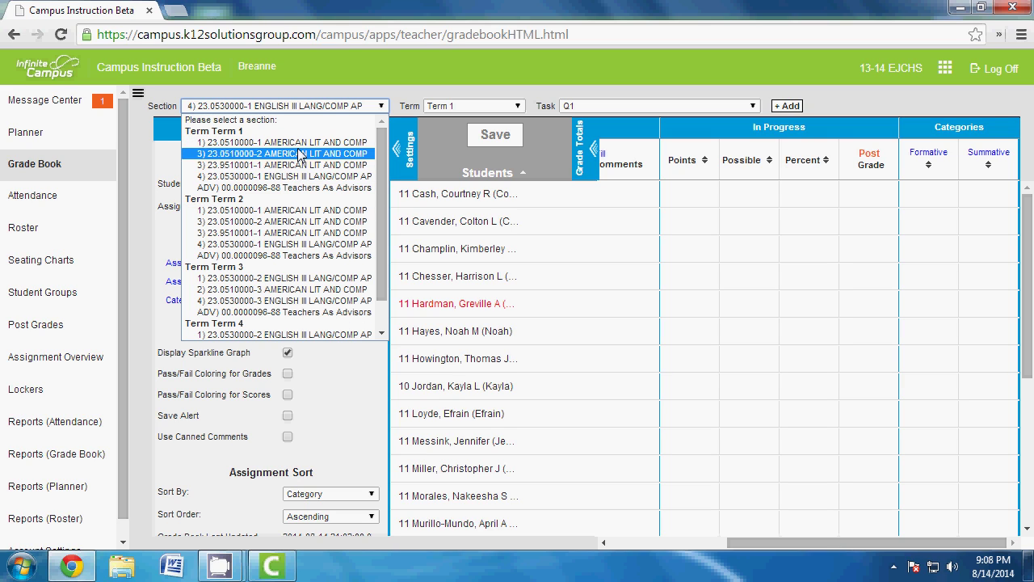
pyautogui.click(323, 143)
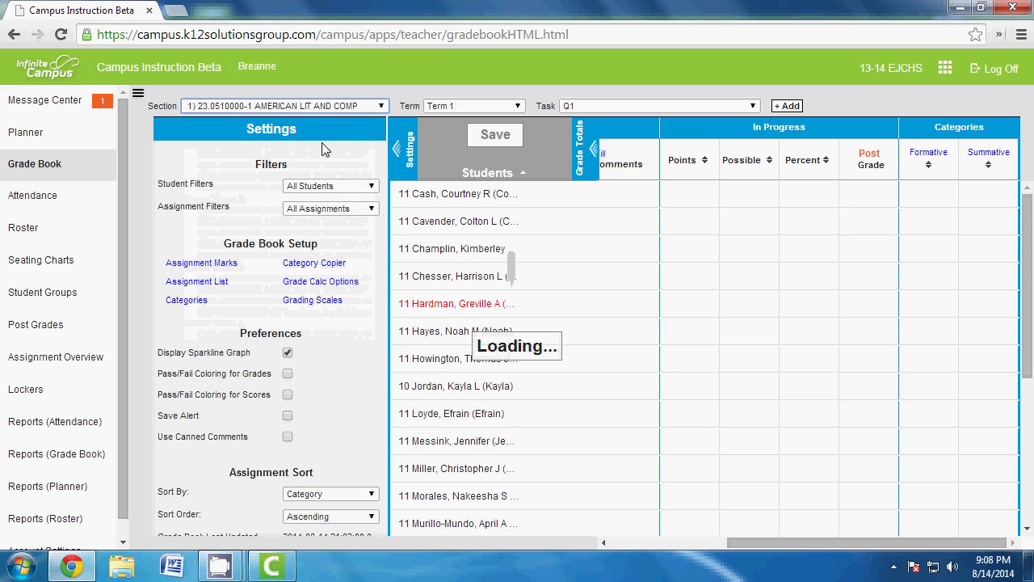
pyautogui.click(316, 282)
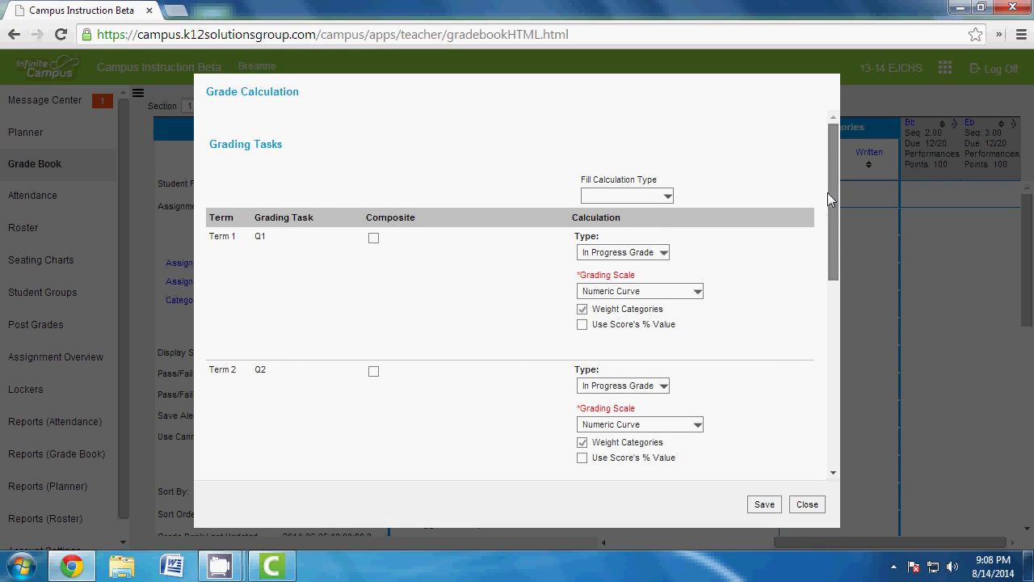
pyautogui.moveTo(828, 192); pyautogui.dragTo(803, 450)
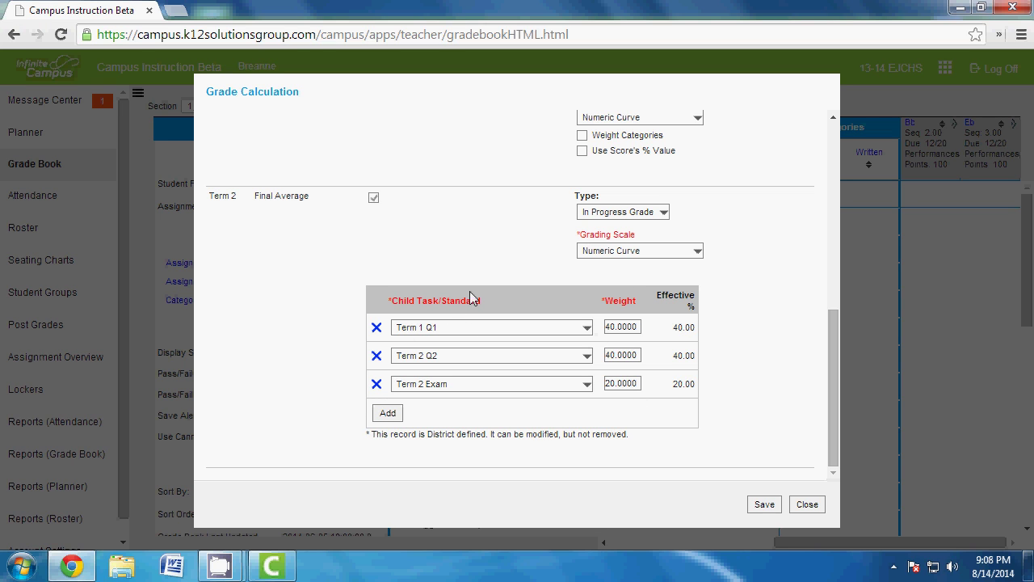
pyautogui.click(807, 512)
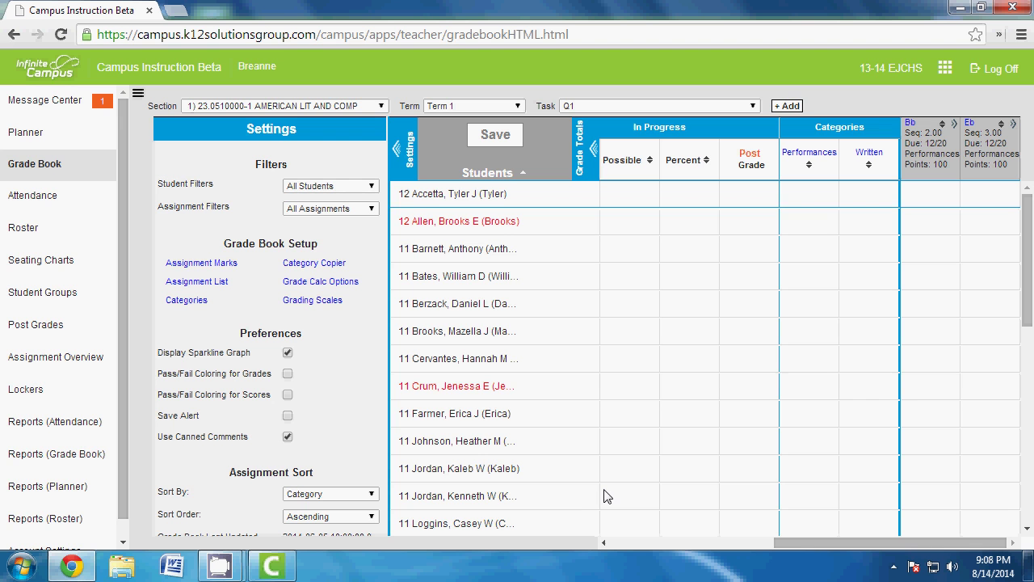
pyautogui.click(185, 304)
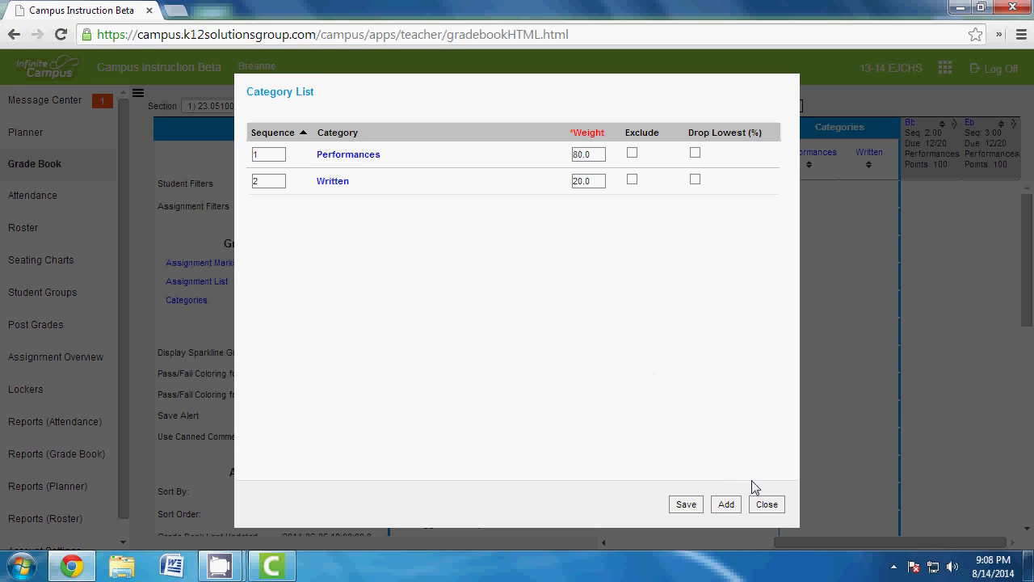
pyautogui.click(767, 504)
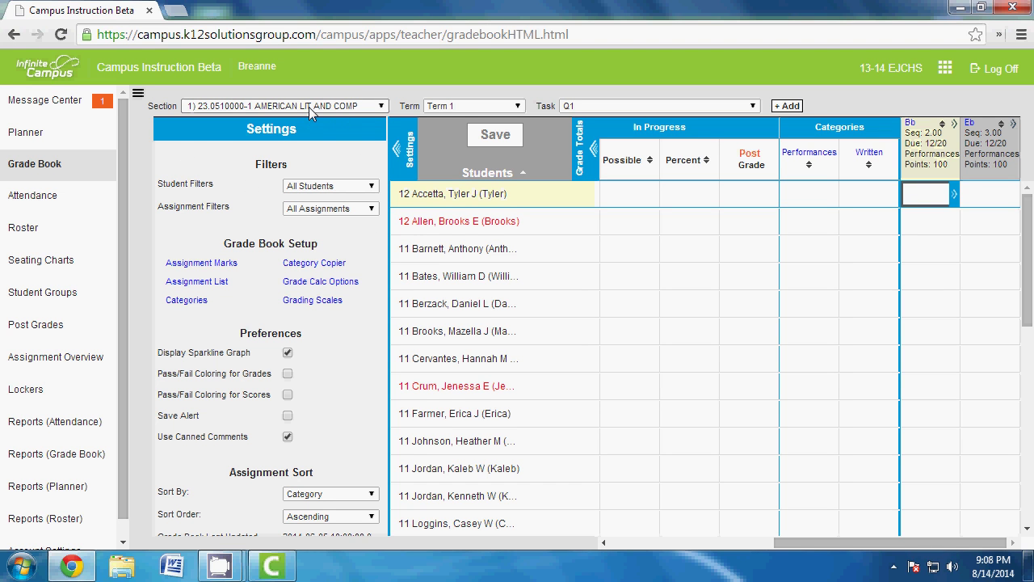
# Switch to the Term 3 section 23.0510000-3 American Lit and Comp, process its required records, and check its grade calculation options
pyautogui.click(309, 106)
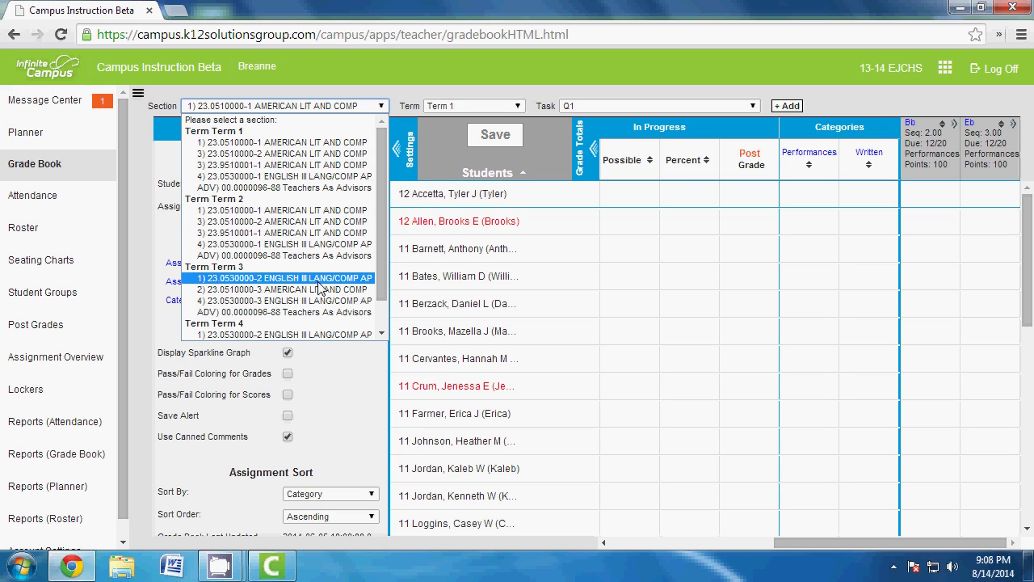
pyautogui.moveTo(388, 194); pyautogui.dragTo(388, 233)
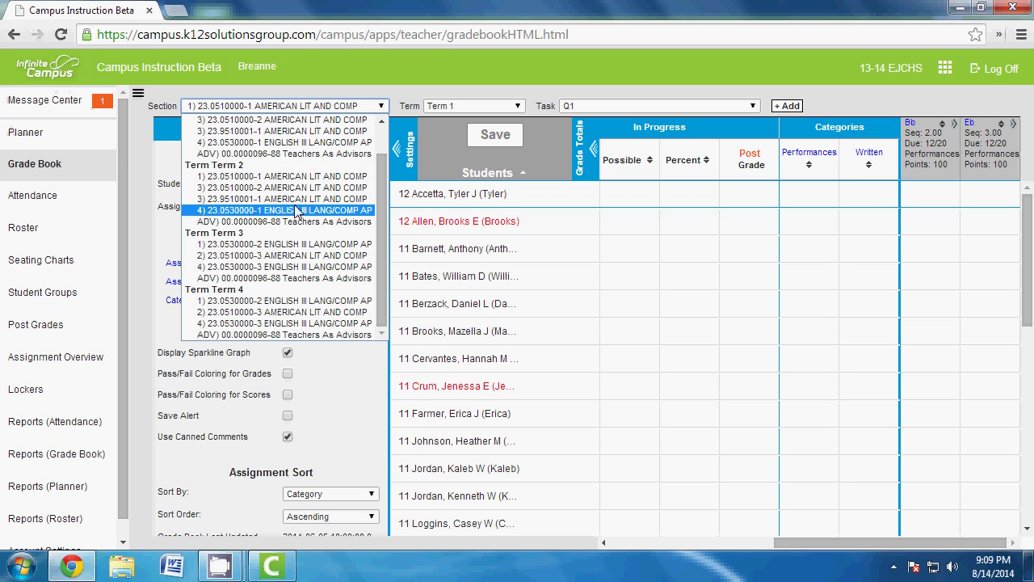
pyautogui.scroll(2, 299, 212)
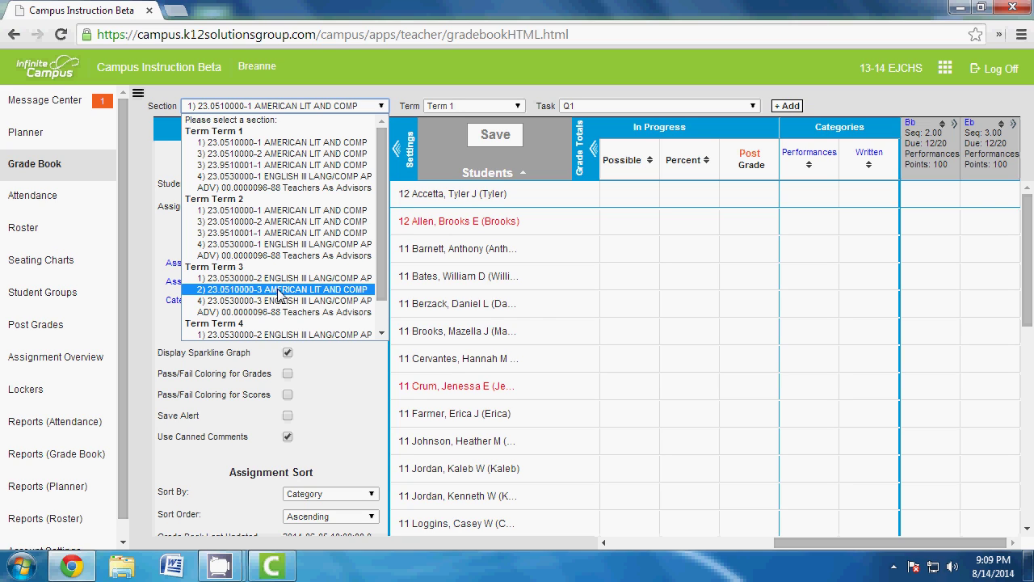
pyautogui.click(281, 289)
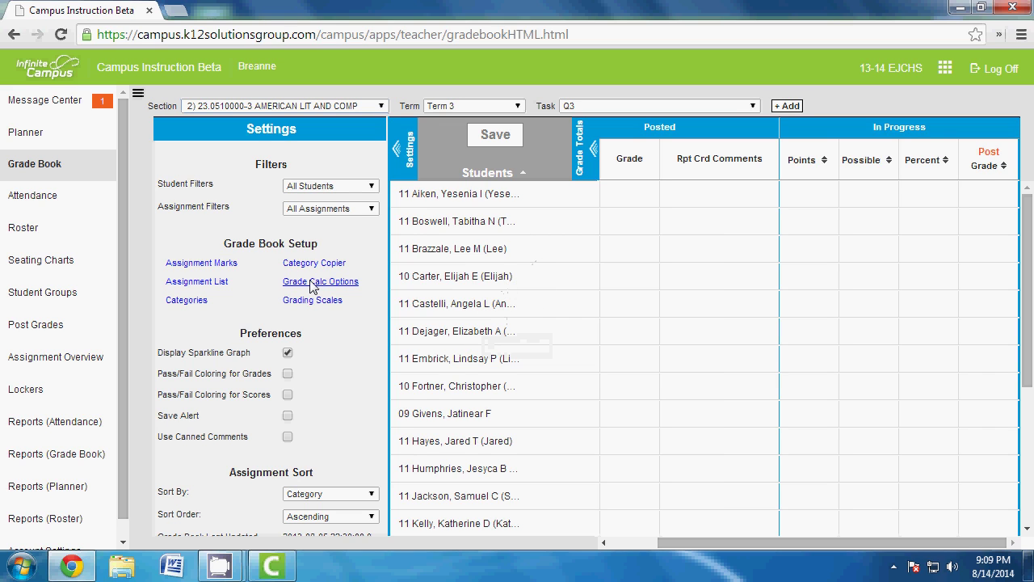
pyautogui.click(314, 284)
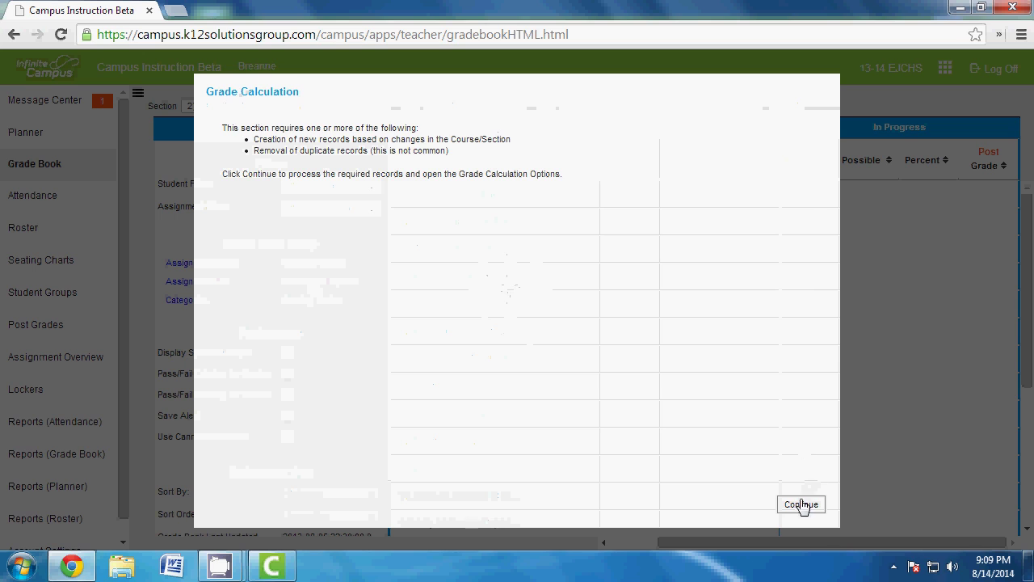
pyautogui.click(801, 504)
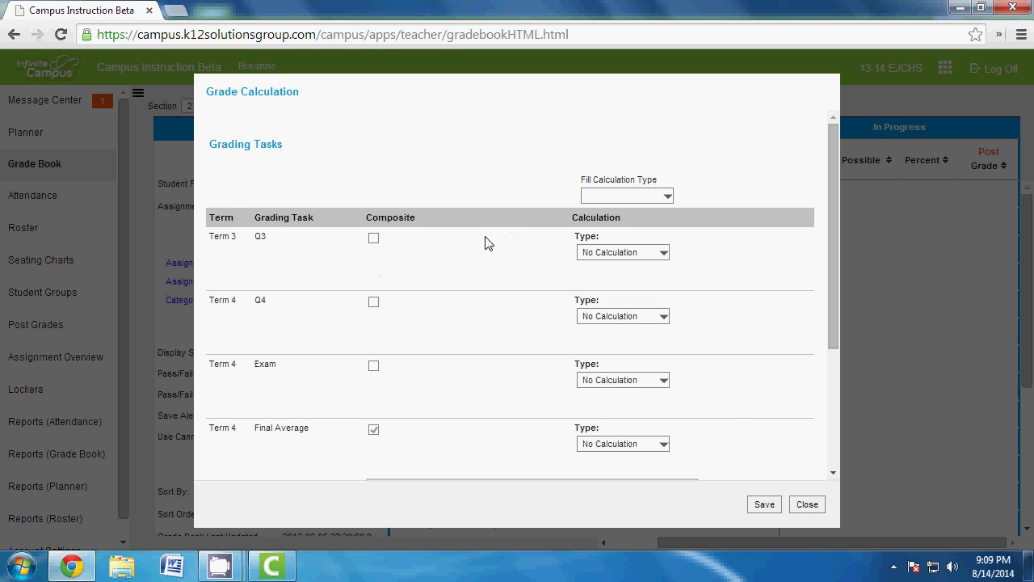
pyautogui.click(808, 504)
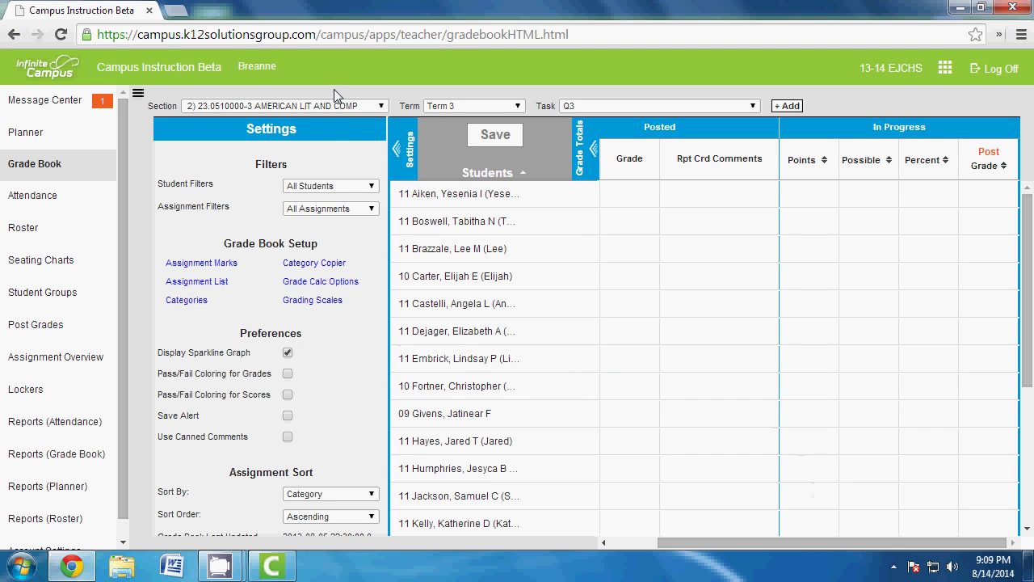
# Switch to the Term 3 section 23.0530000-2 English III Lang/Comp AP, process its required records, and check its grade calculation options
pyautogui.click(336, 106)
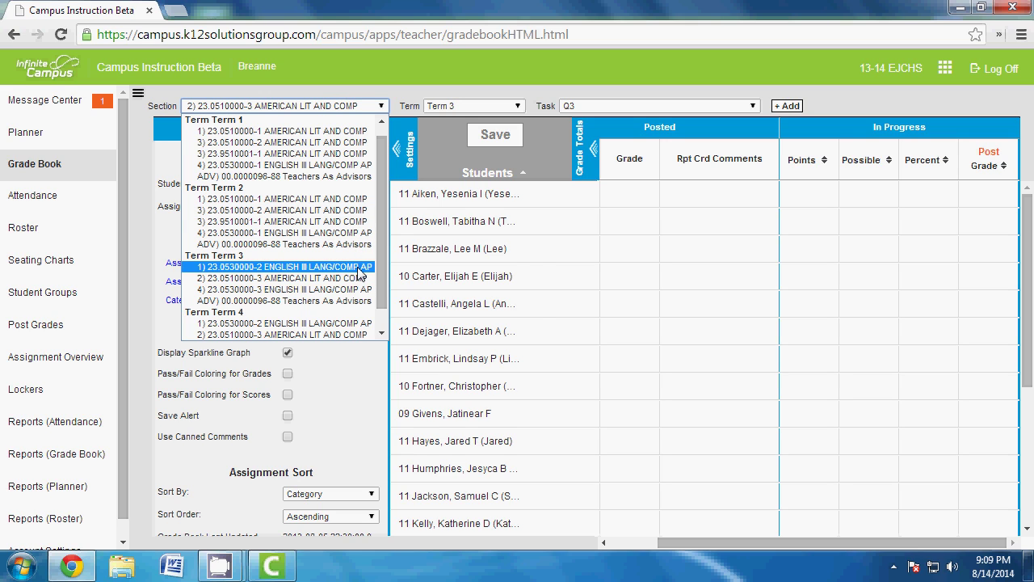
pyautogui.click(360, 267)
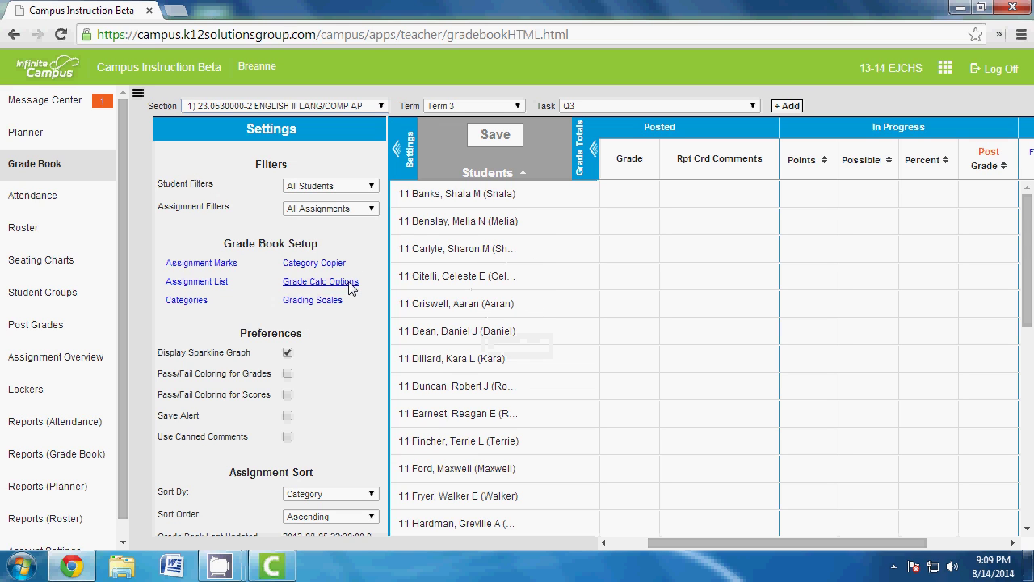
pyautogui.click(350, 285)
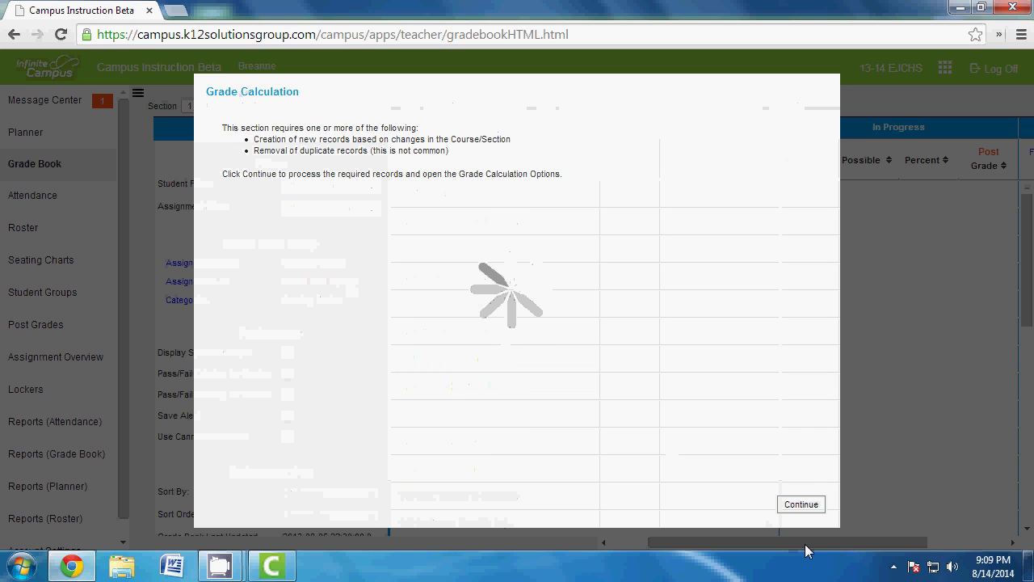
pyautogui.click(801, 504)
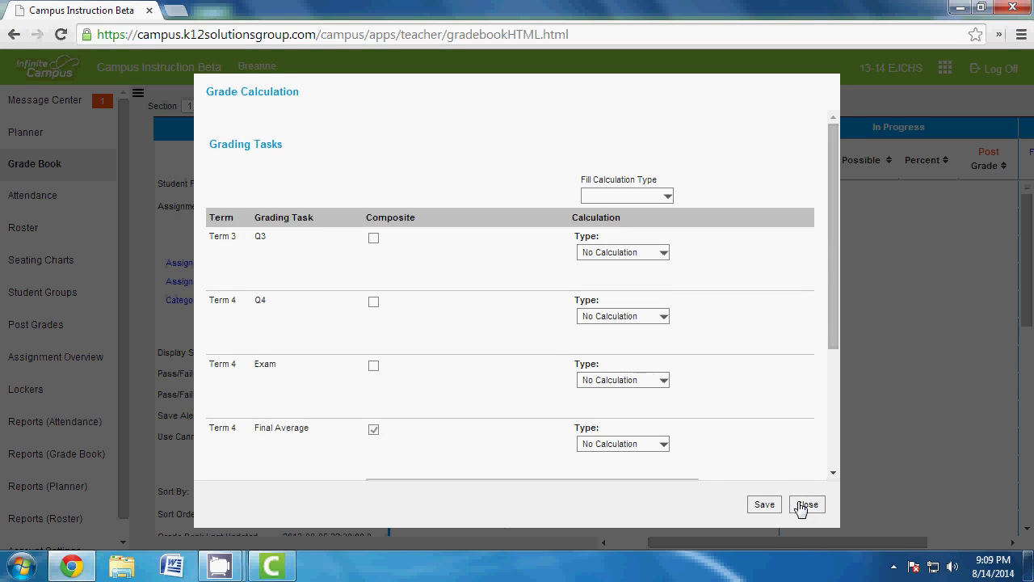
pyautogui.click(801, 505)
# Review the available sections by term and check the category columns in the current section's grade totals
pyautogui.click(280, 107)
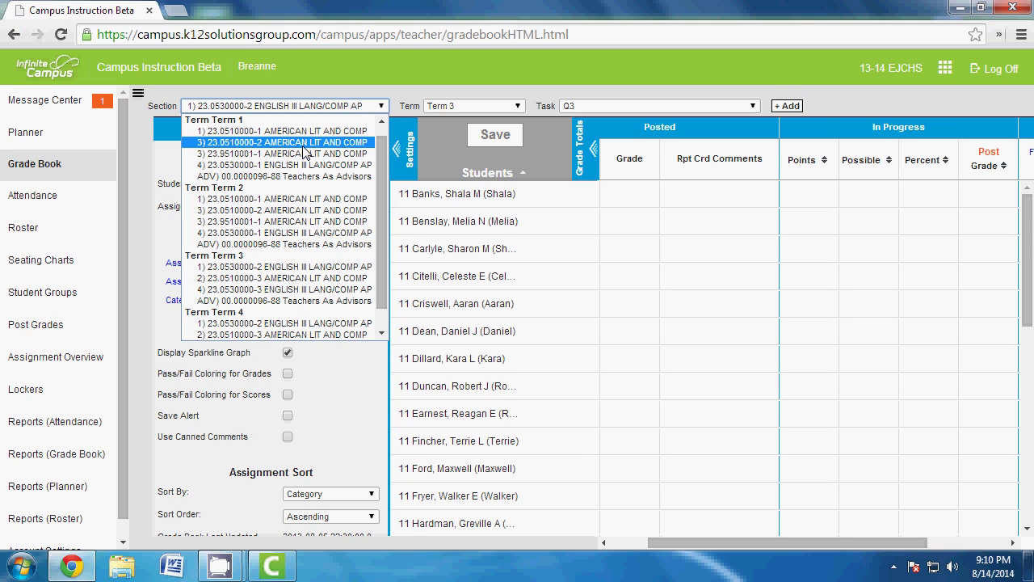
pyautogui.click(353, 71)
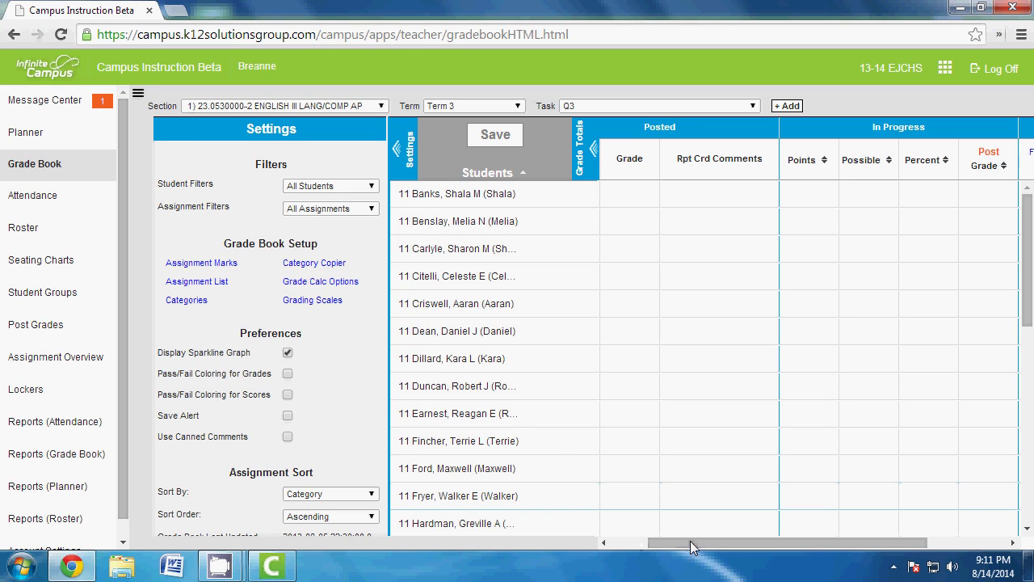
pyautogui.moveTo(687, 543); pyautogui.dragTo(873, 546)
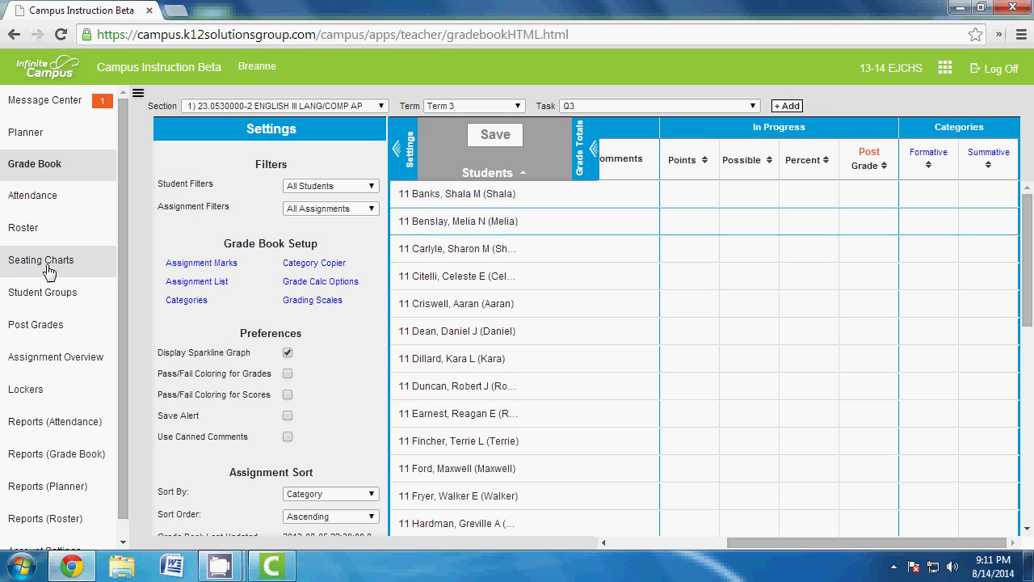
pyautogui.click(66, 324)
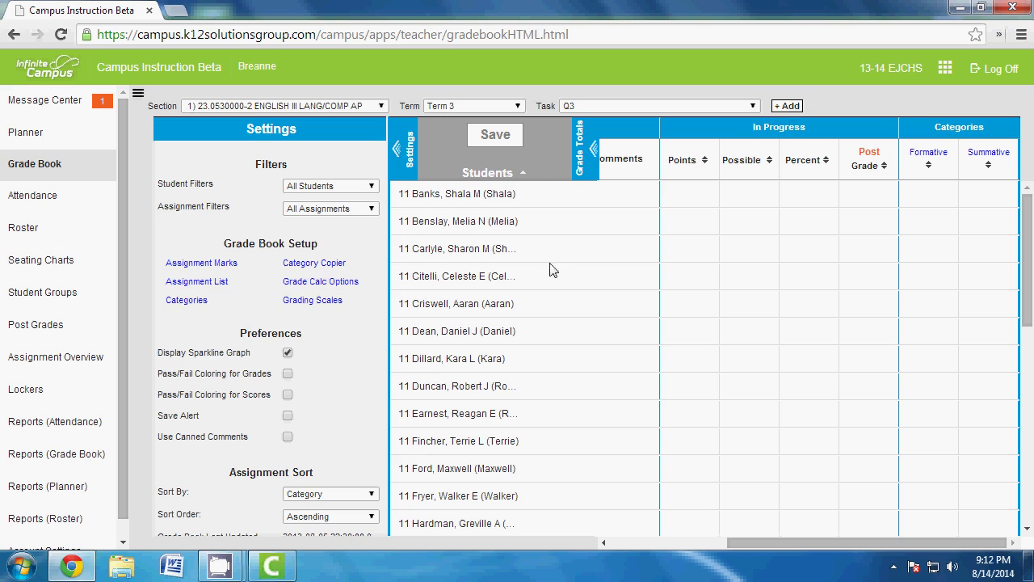
pyautogui.moveTo(223, 566)
pyautogui.click(161, 475)
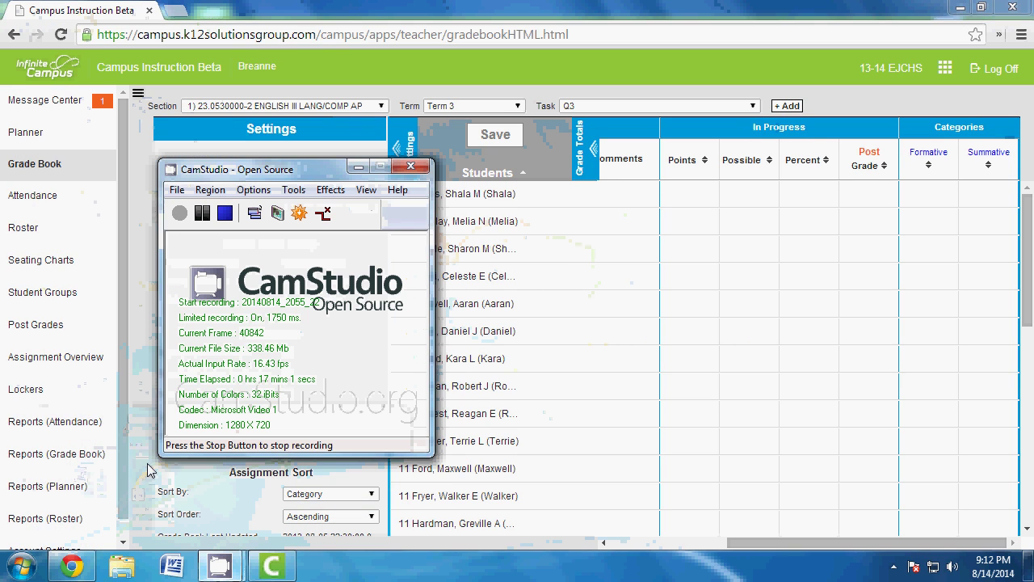